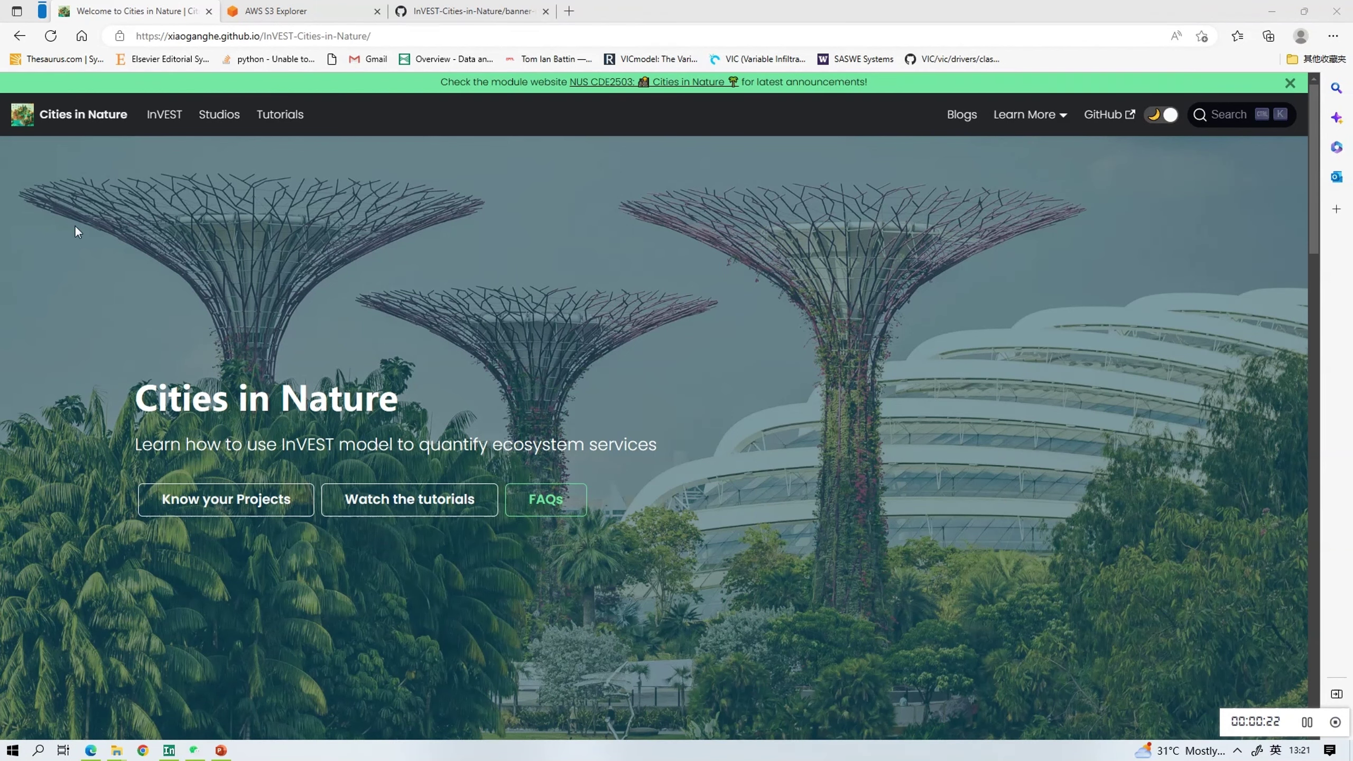
Step: Open the InVEST Introduction page and expand its Coastal Vulnerability section to show Model Details, Data Requirment and Misc
click(148, 114)
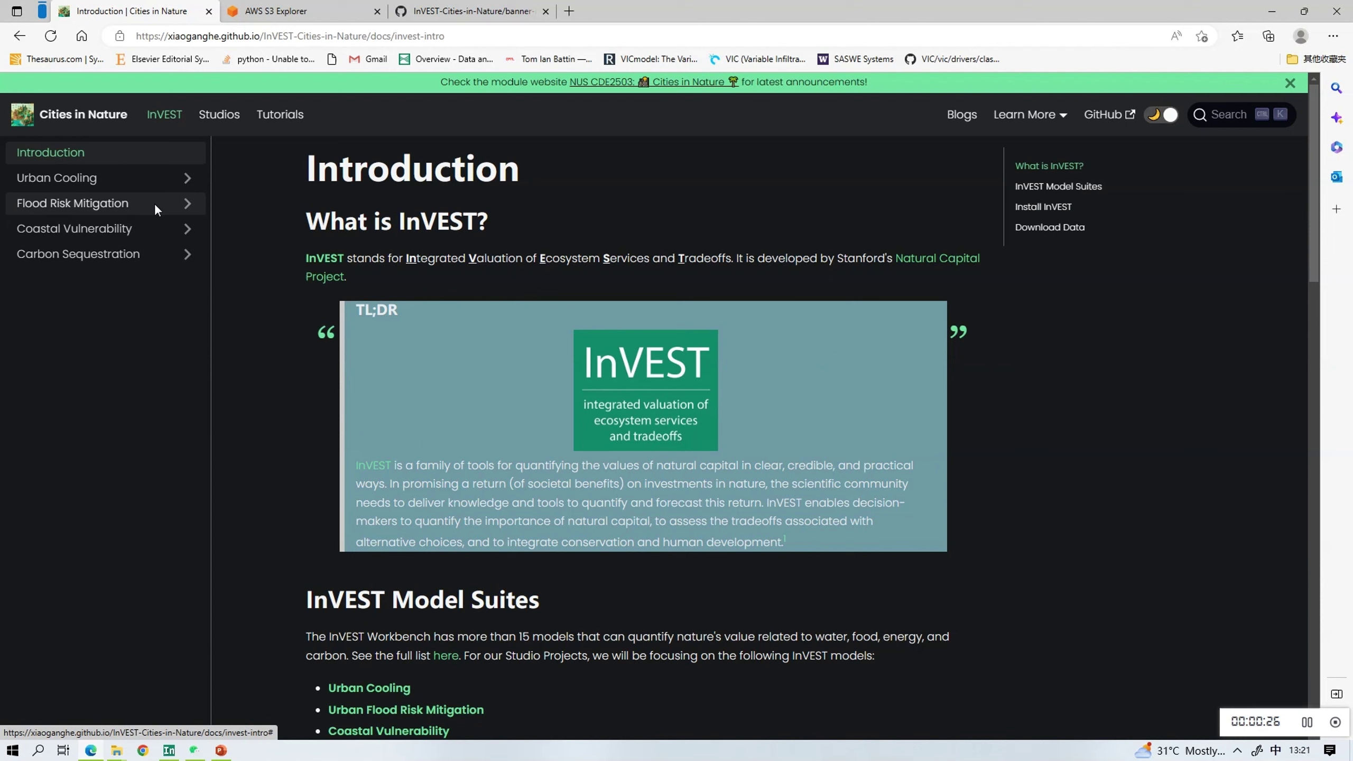
click(142, 226)
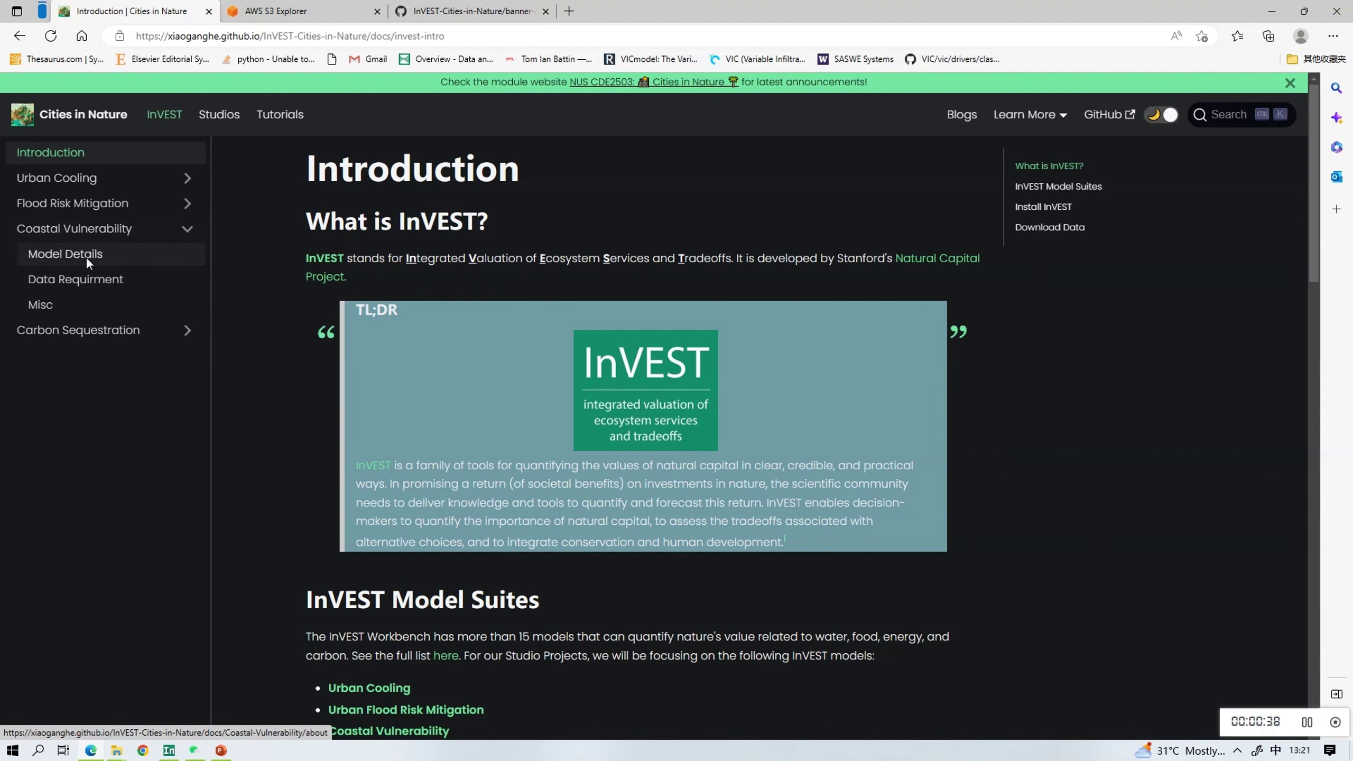
Step: Show the Coastal Vulnerability Data Requirment page and scroll down to its SHORTCUT box
click(80, 289)
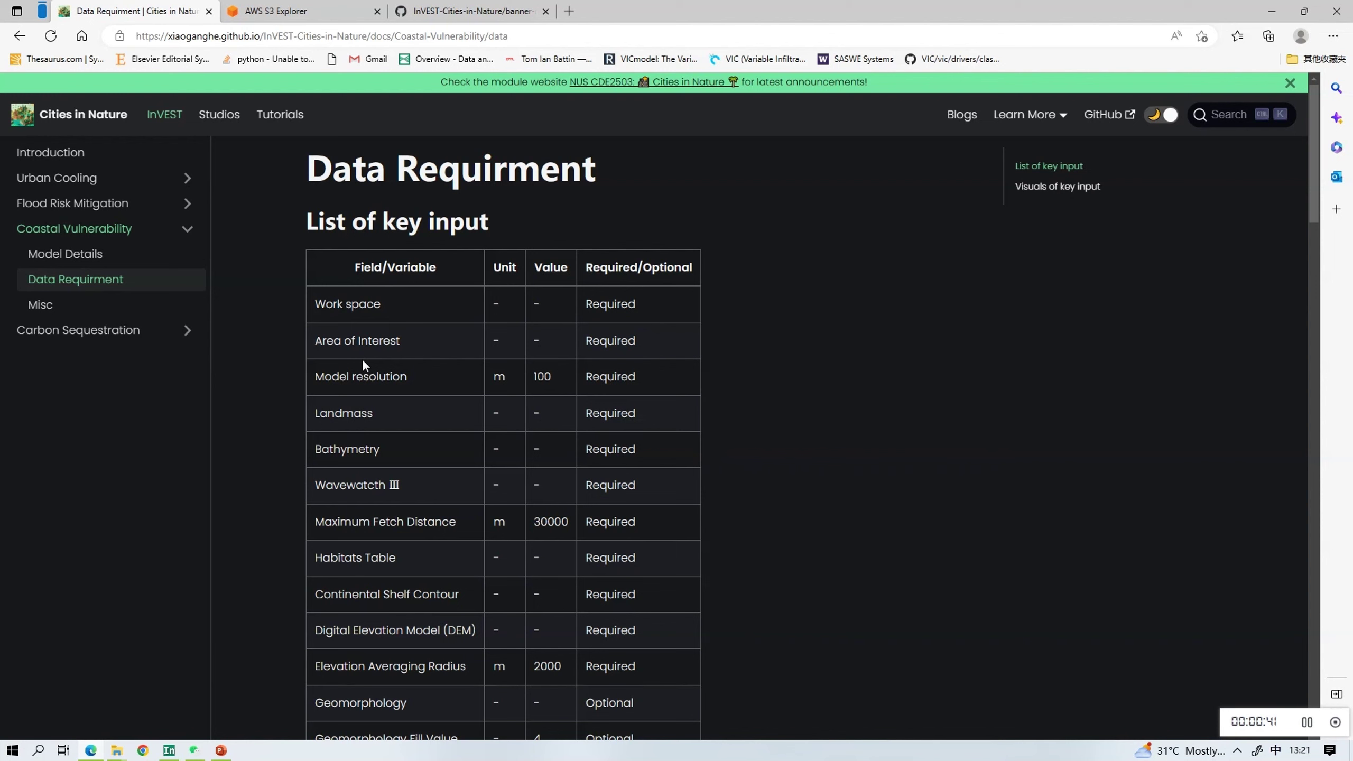
scroll(363, 365, down, 4)
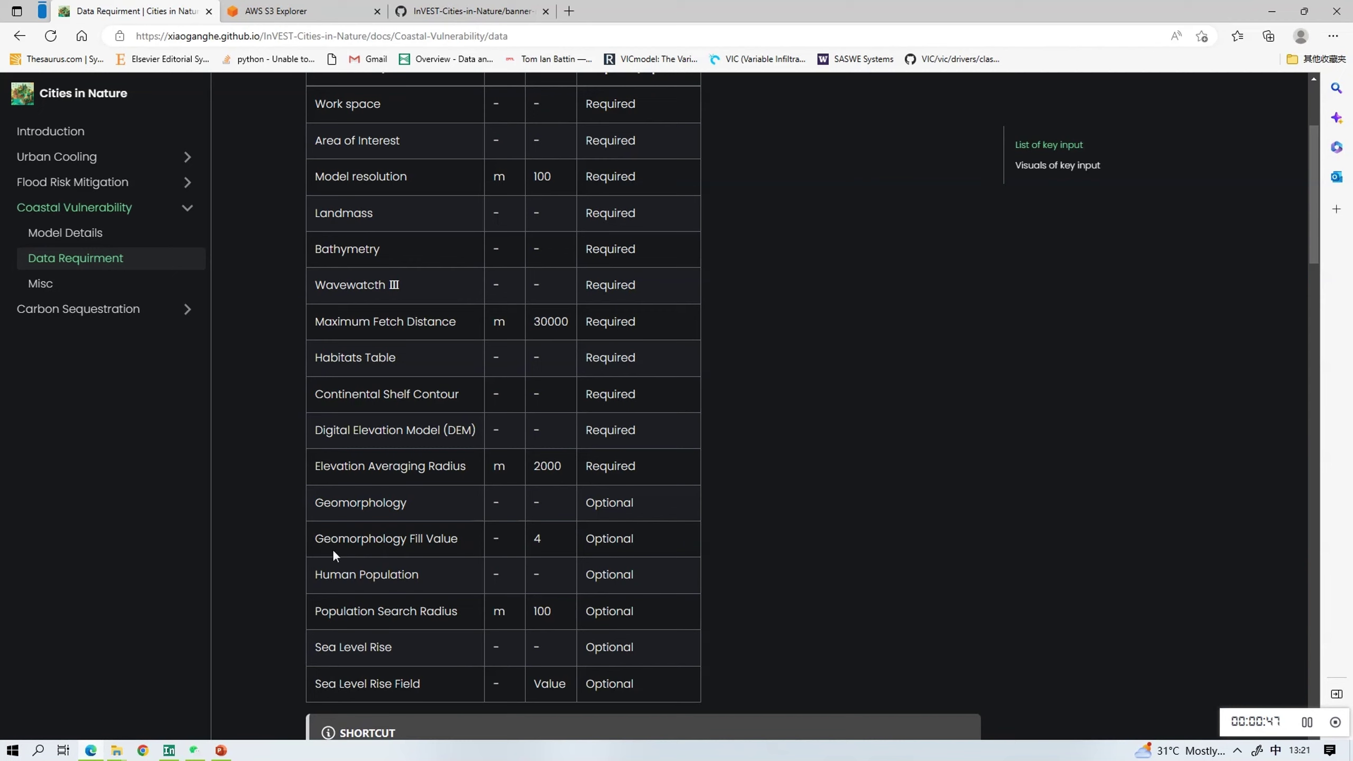
scroll(336, 540, down, 3)
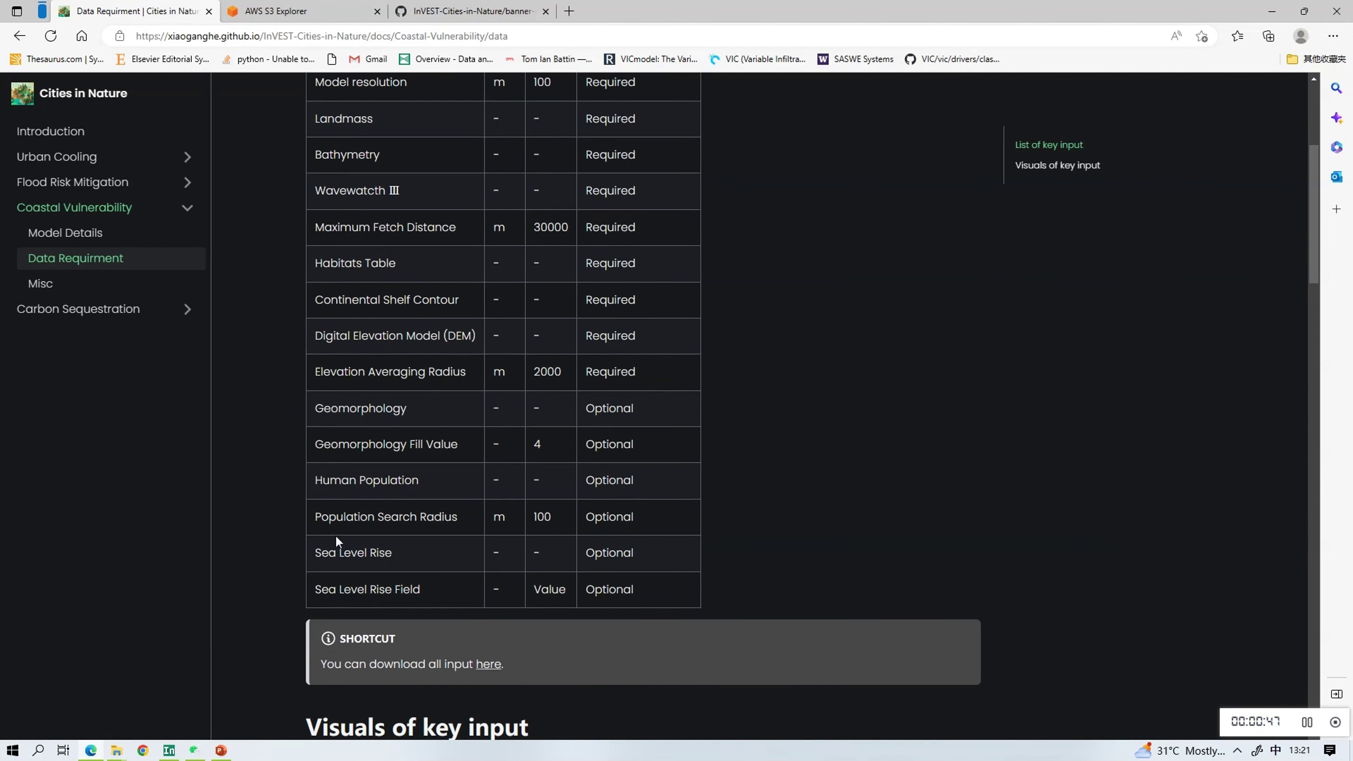
scroll(336, 536, down, 1)
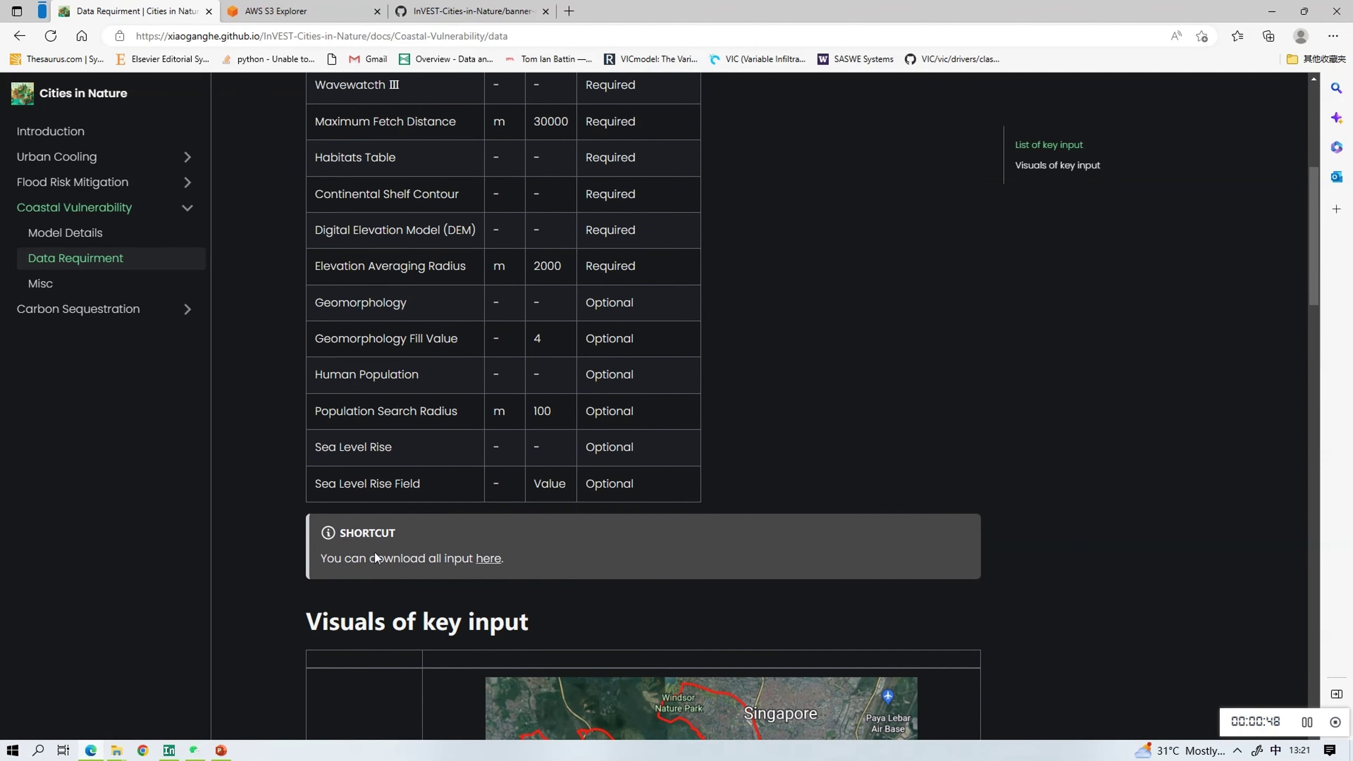
Step: Open the invest-model-input-files bucket in AWS S3 Explorer, then switch to the local Coastal_vulnerability_Central_Region folder
click(489, 558)
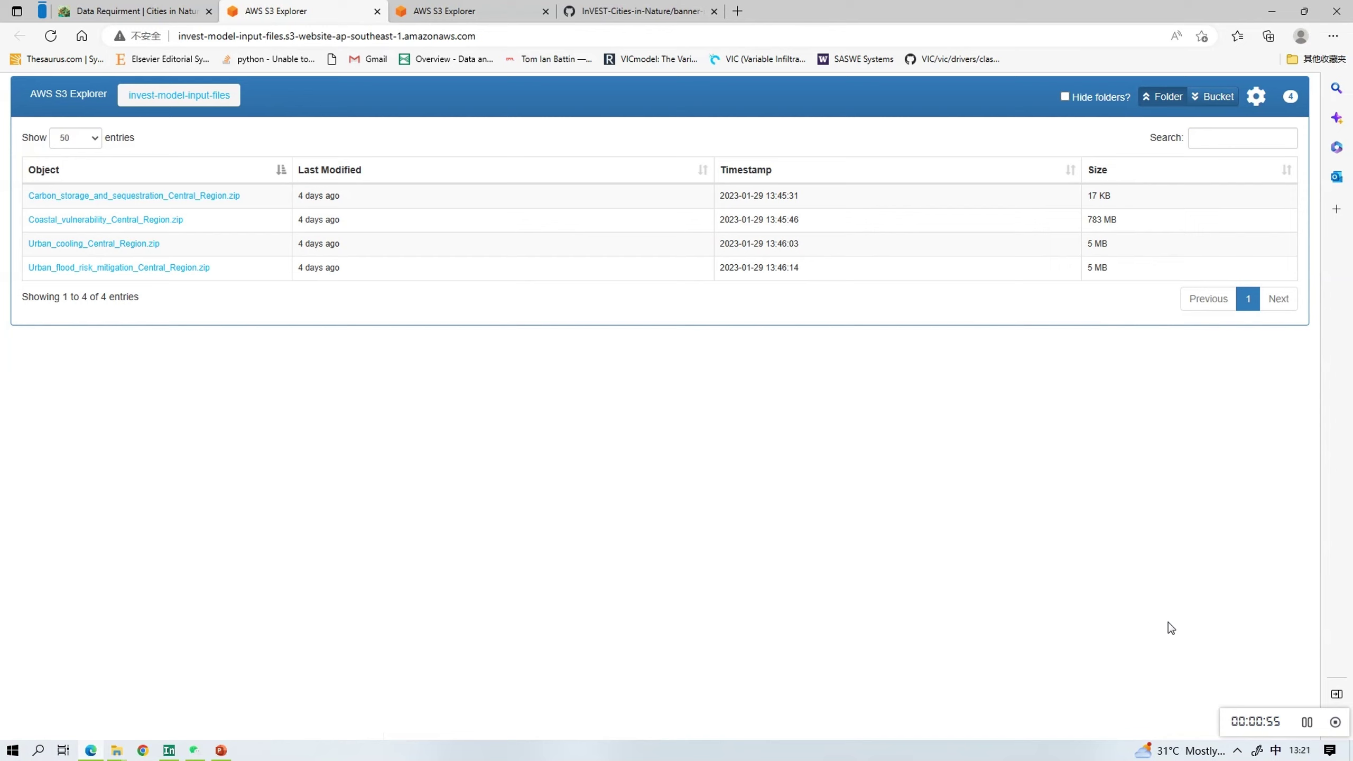
click(1307, 725)
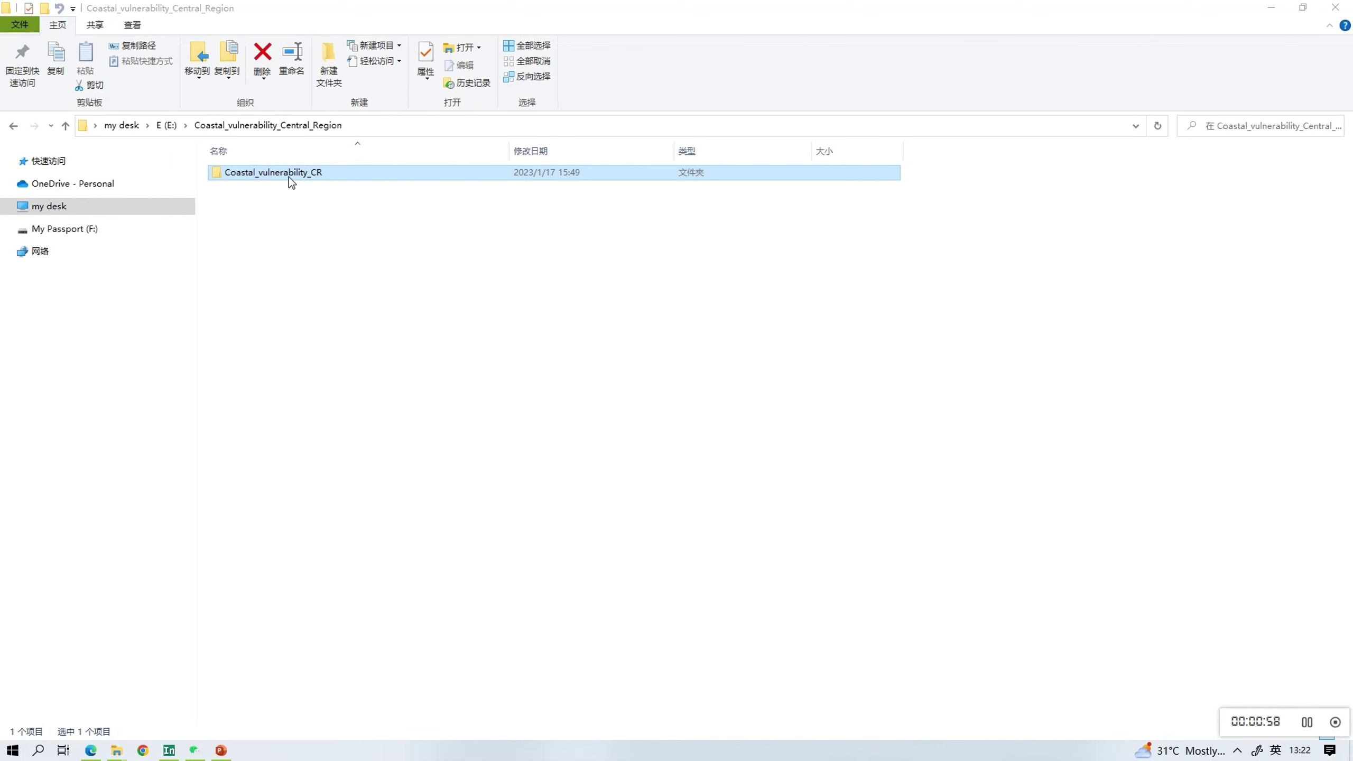
Step: Open the Coastal_vulnerability_CR folder to view its input subfolders, then return to InVEST Workbench
double_click(288, 176)
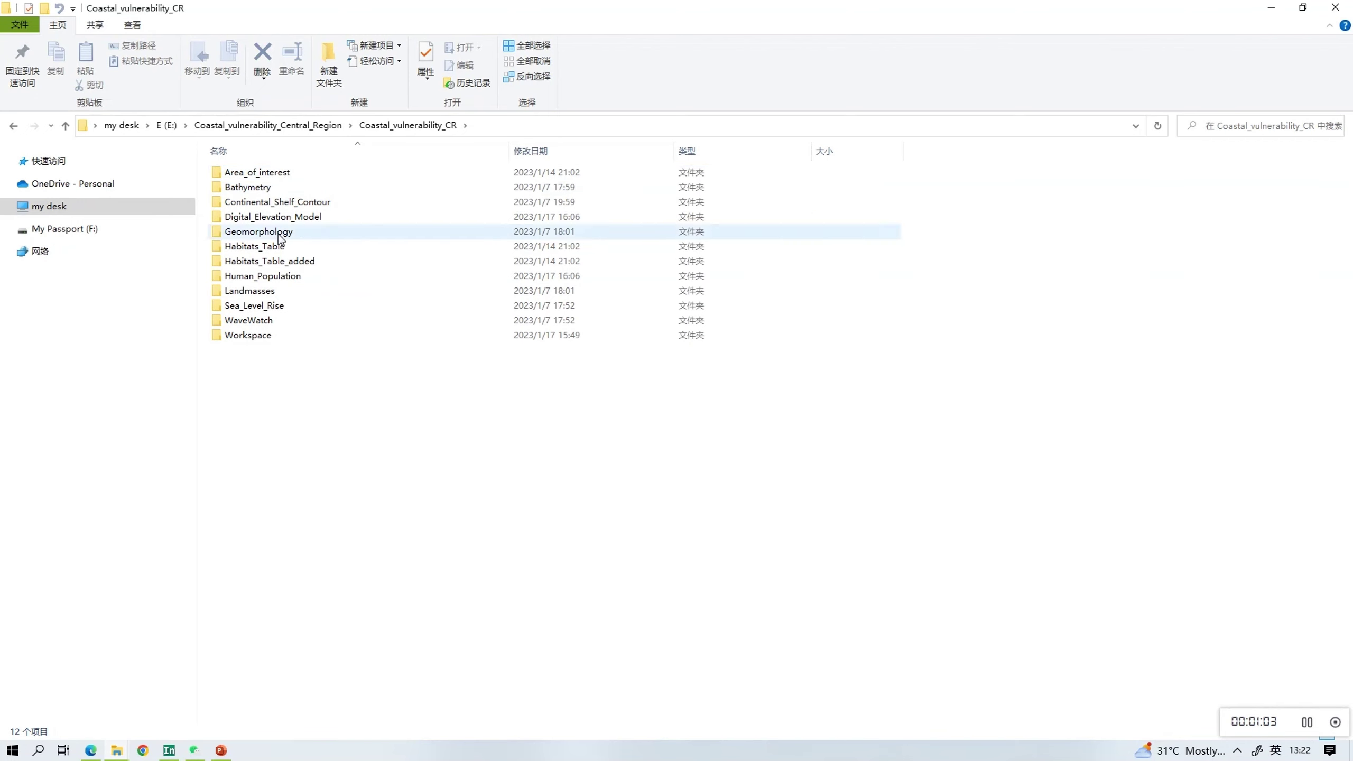
click(168, 746)
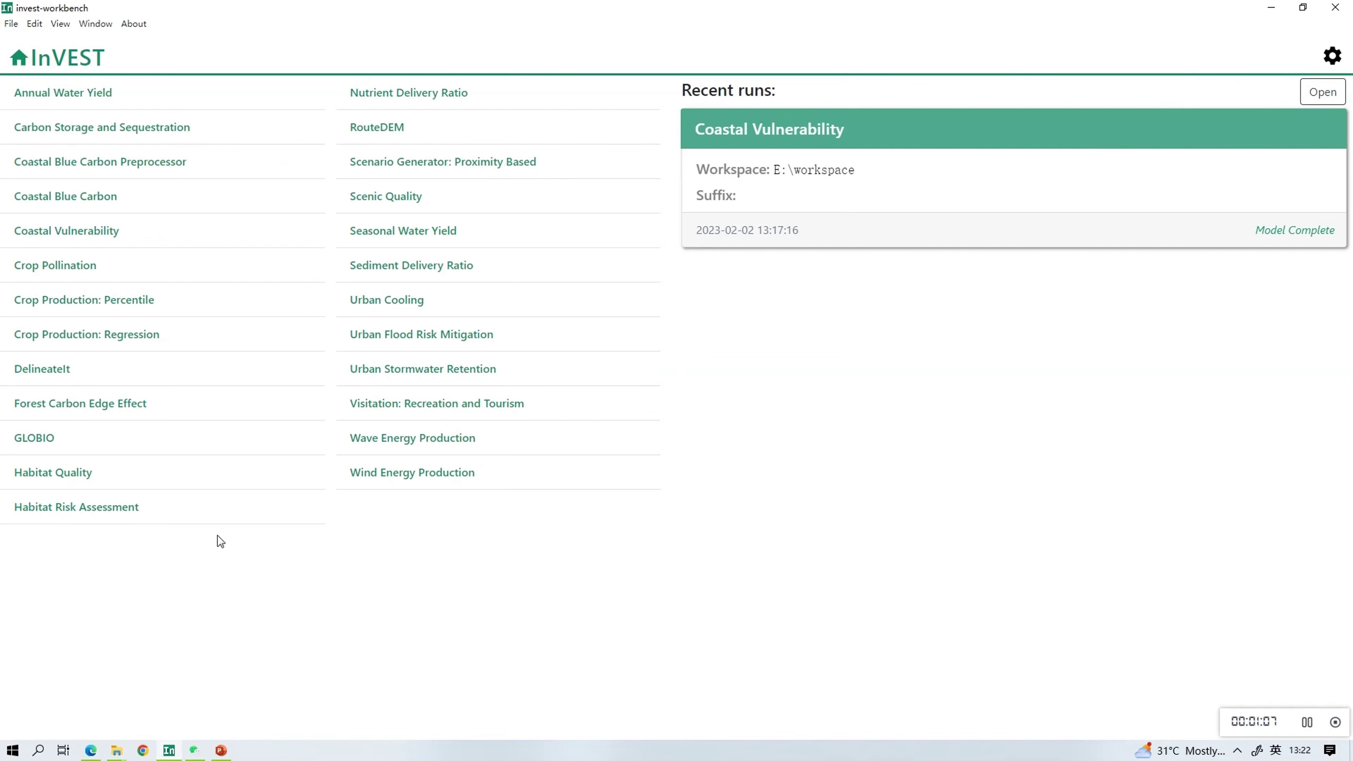
Step: Open the Coastal Vulnerability model and set its workspace to Coastal_vulnerability_CR\Workspace
click(93, 231)
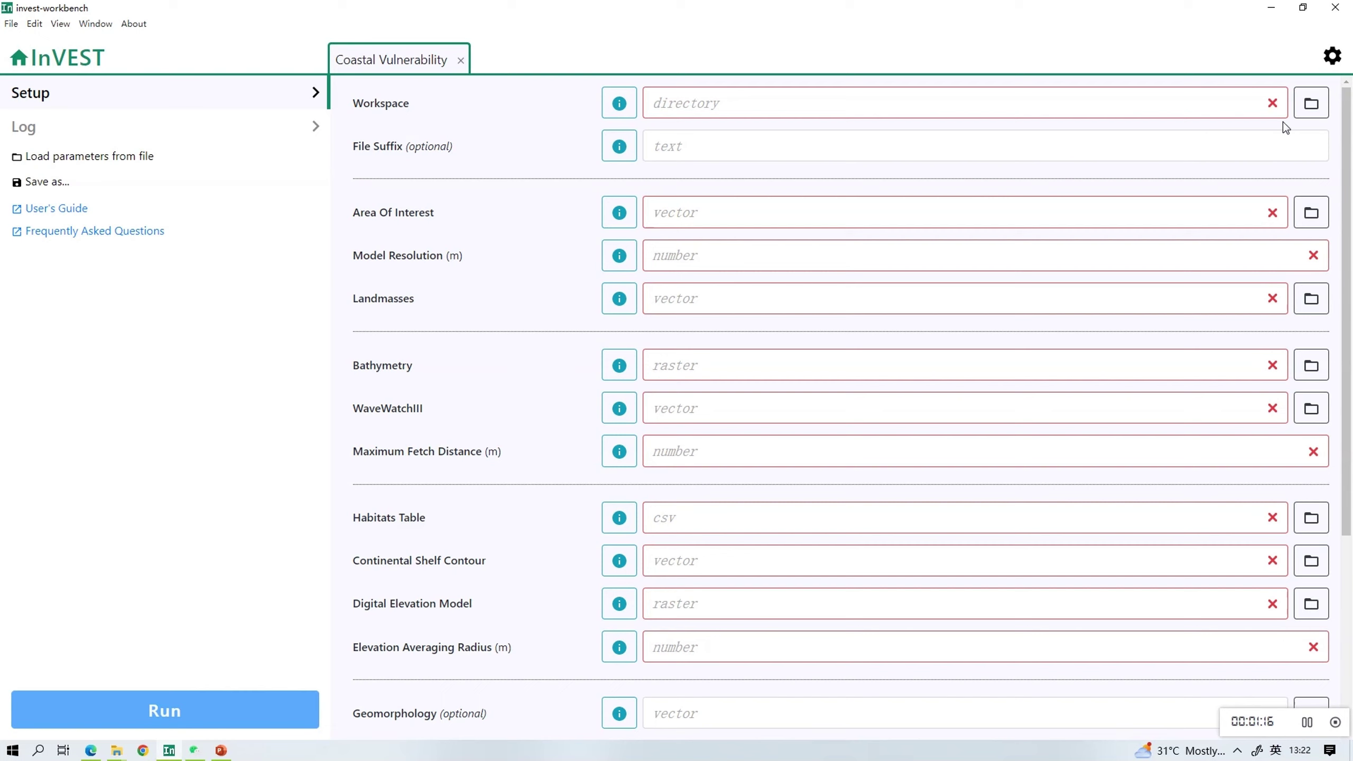
click(1311, 105)
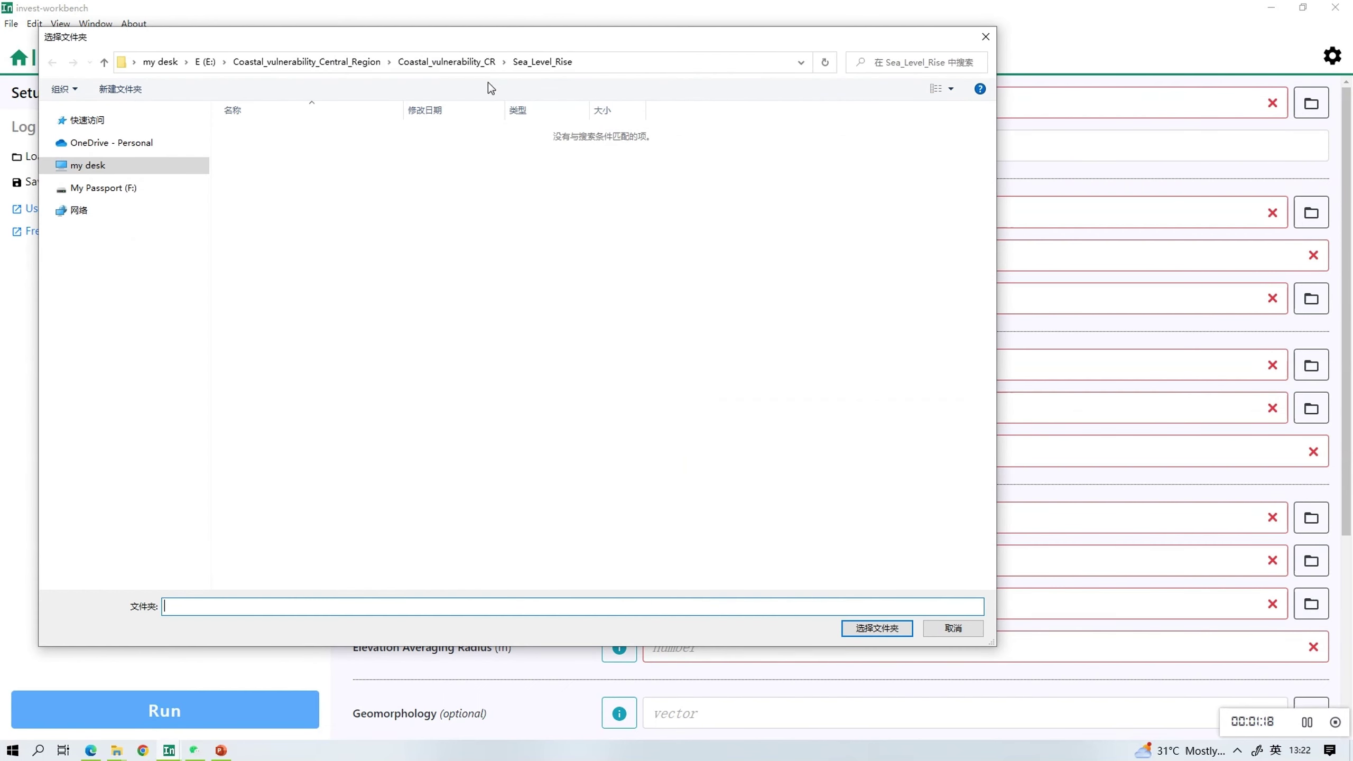
click(458, 63)
click(297, 293)
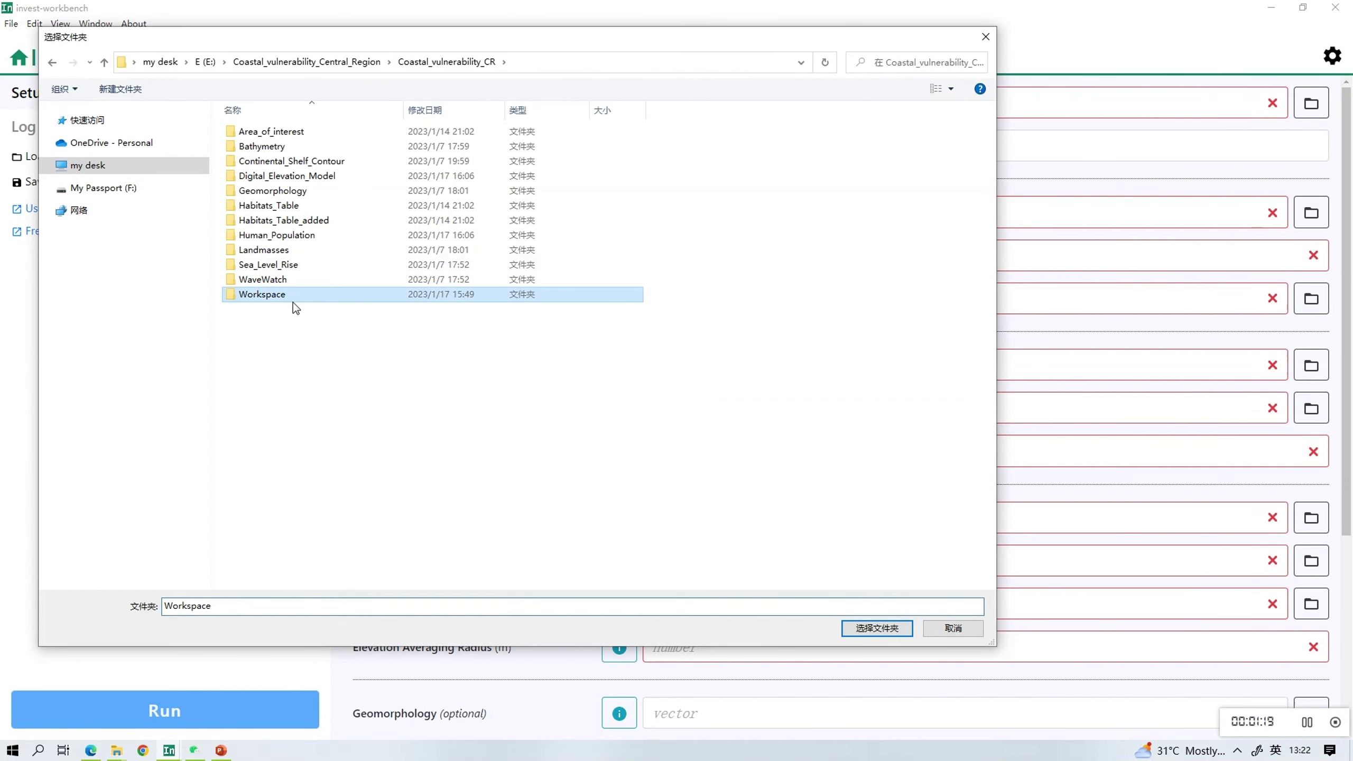
click(875, 629)
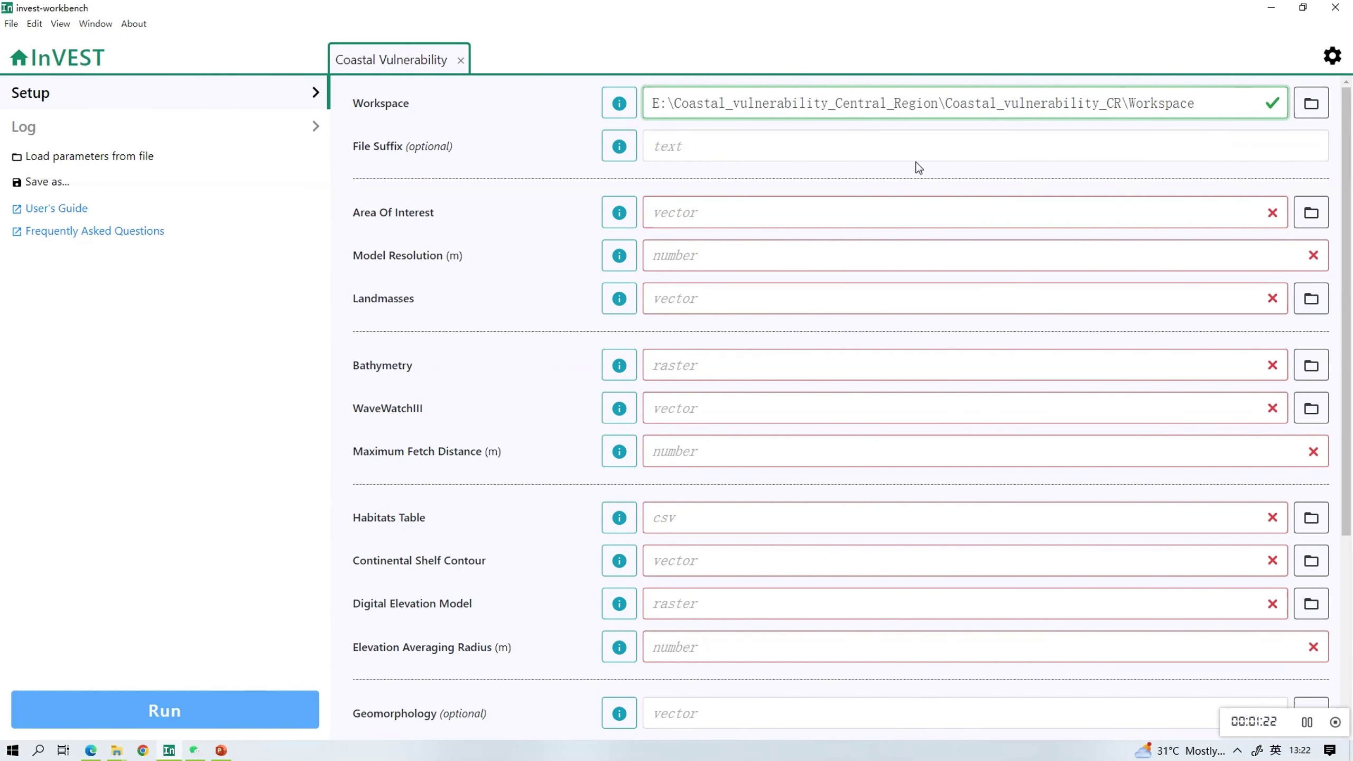
Step: Set the Area Of Interest to central_bound_test.shp from the Area_of_interest folder
click(843, 211)
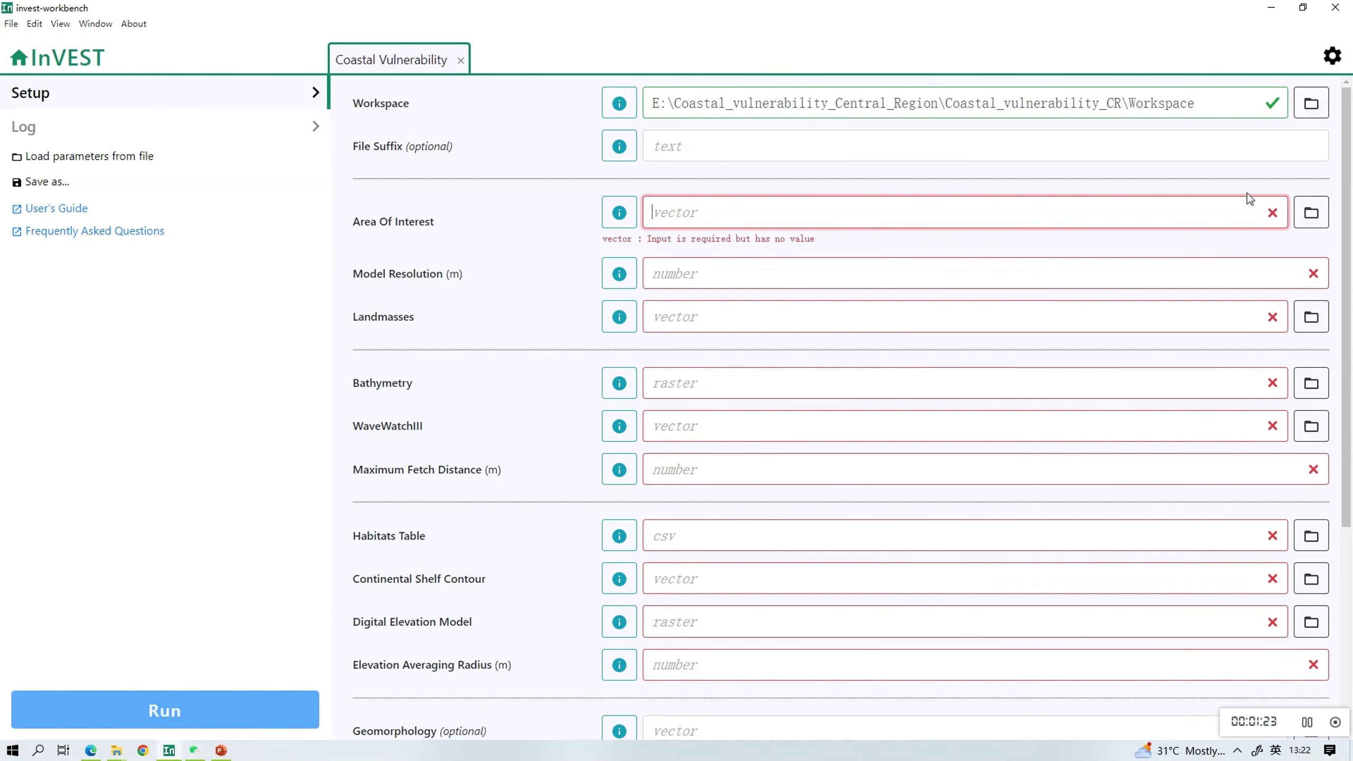
click(1310, 212)
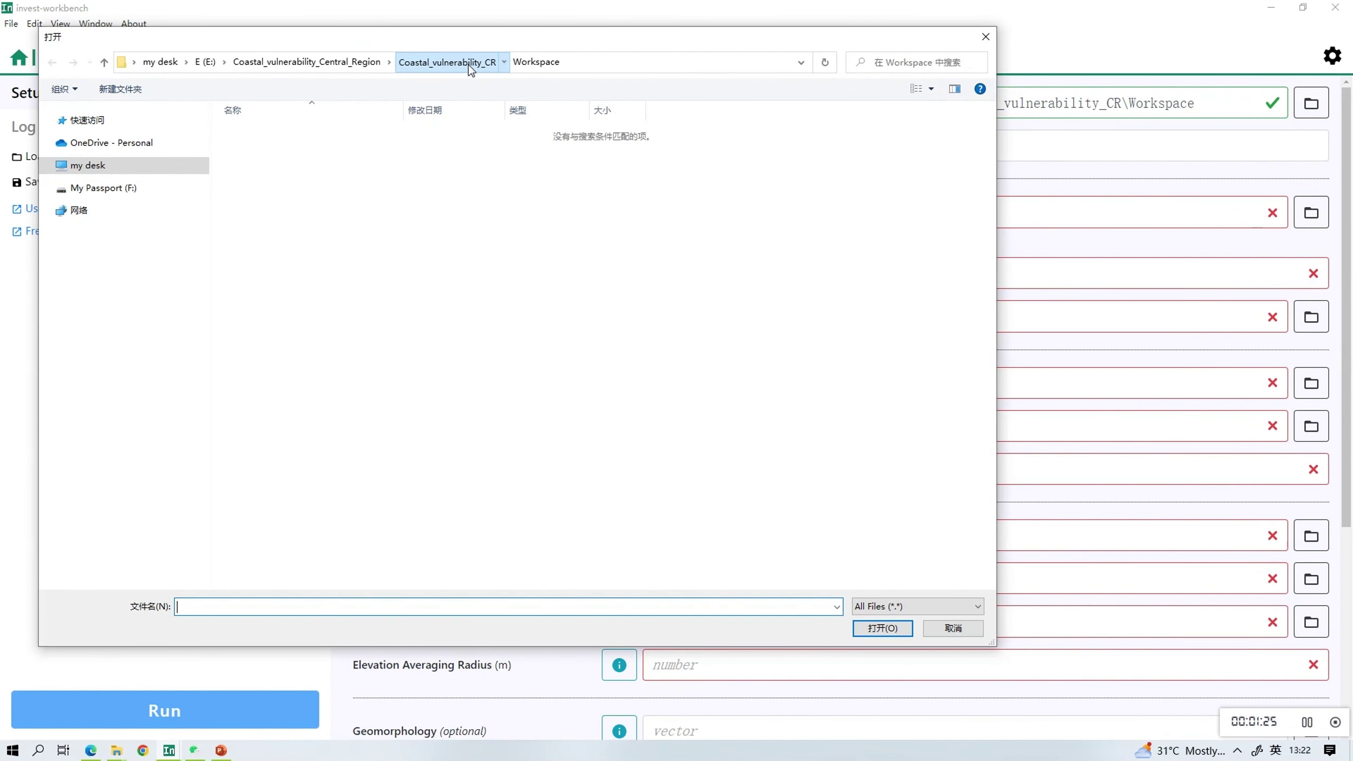
click(468, 64)
double_click(376, 129)
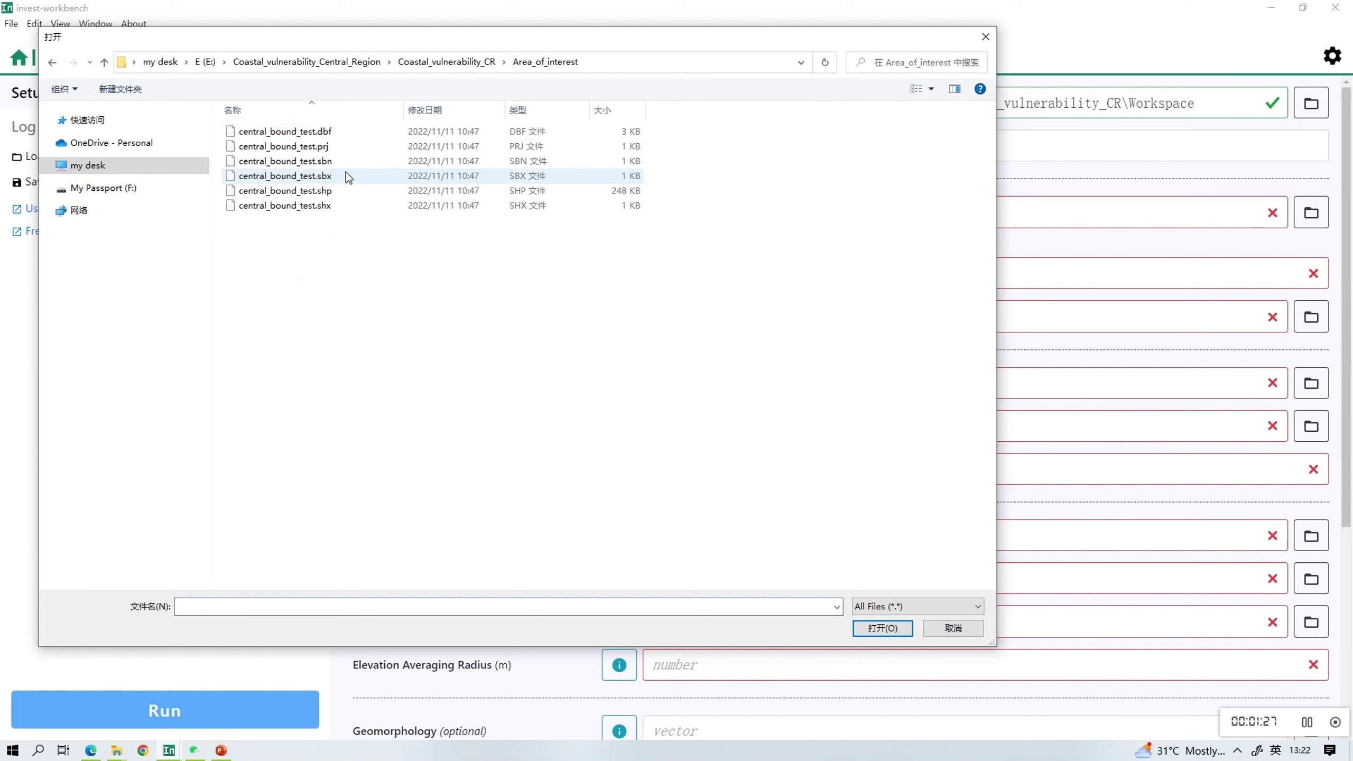
click(334, 192)
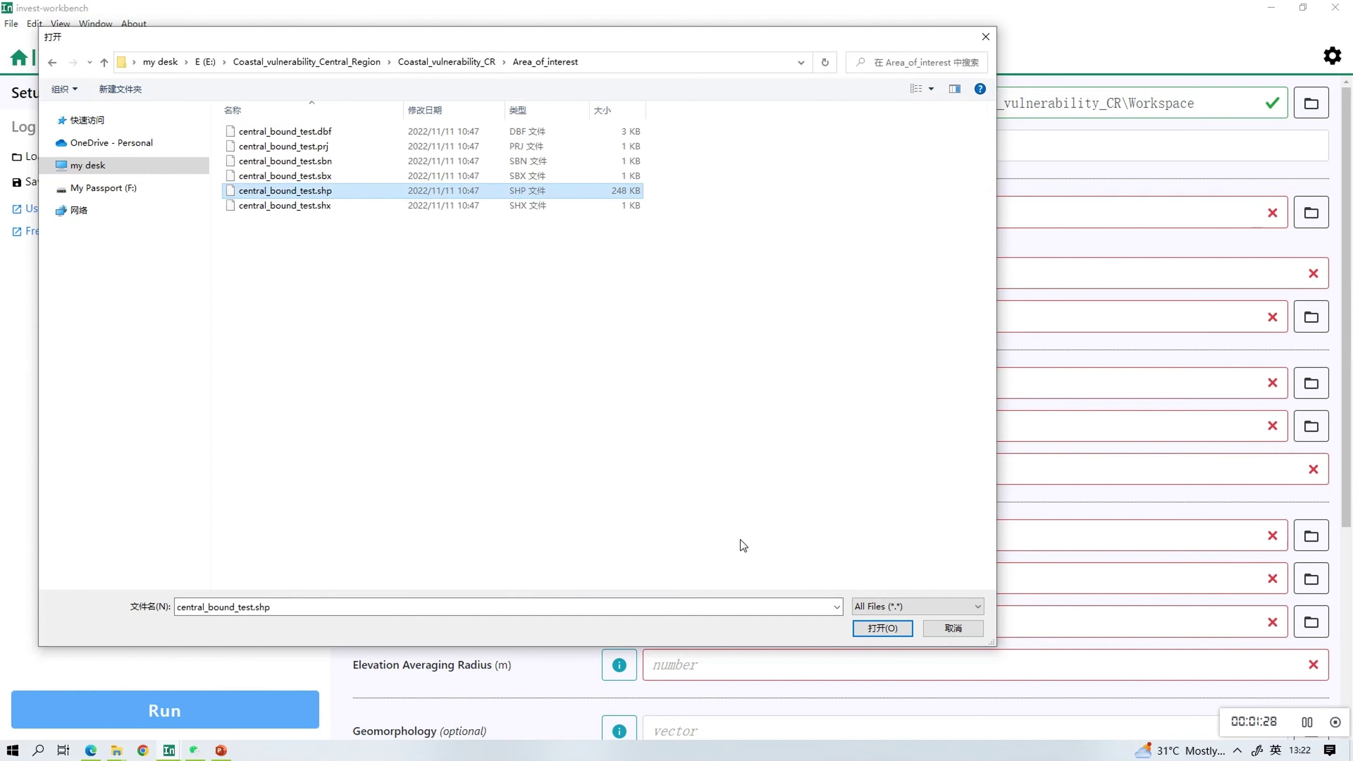
click(882, 628)
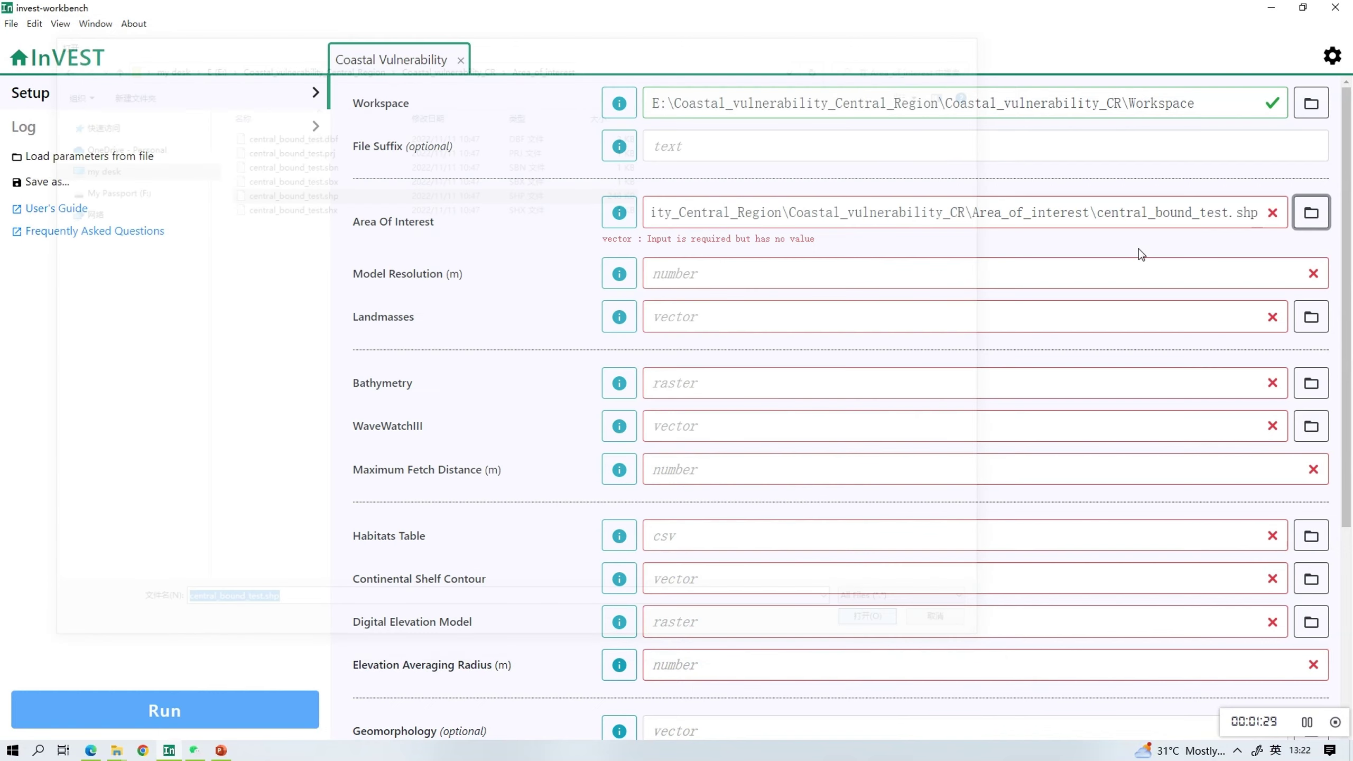
click(1196, 217)
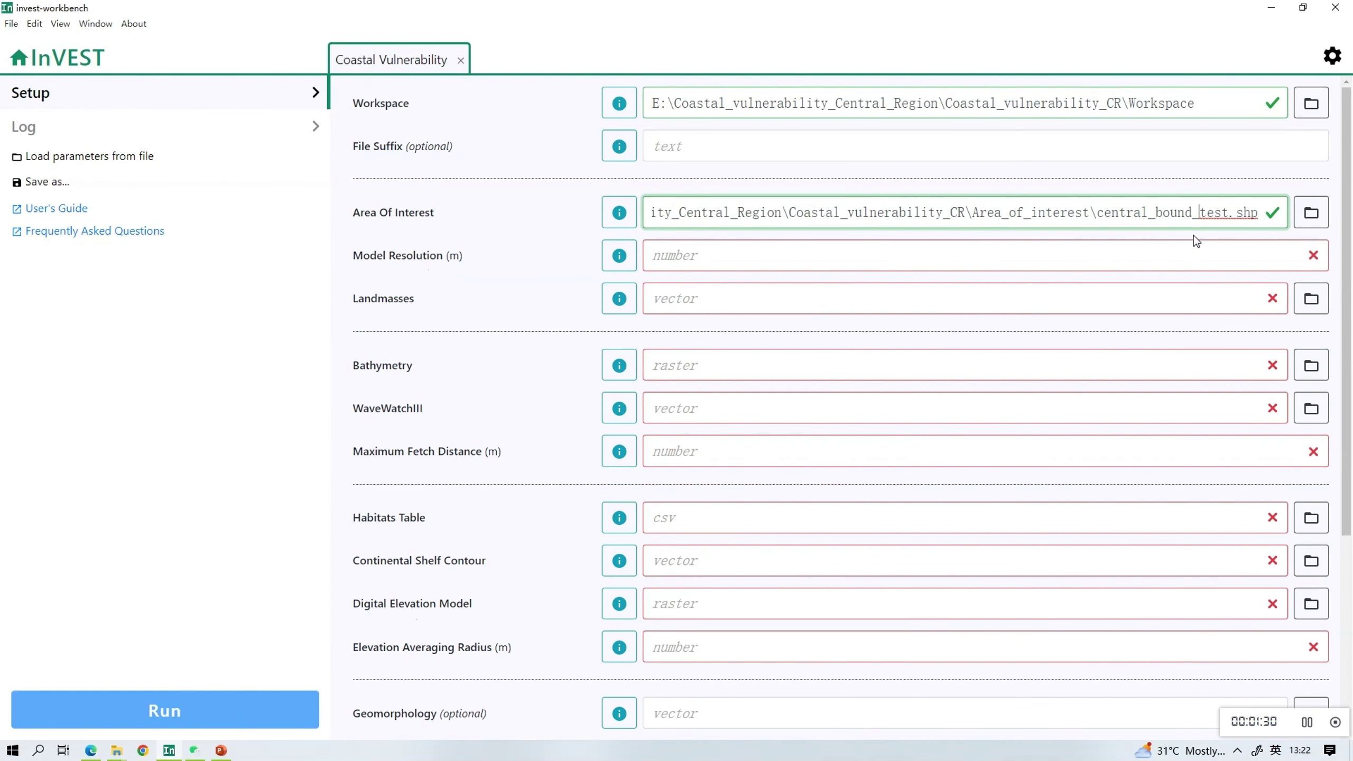
click(1191, 257)
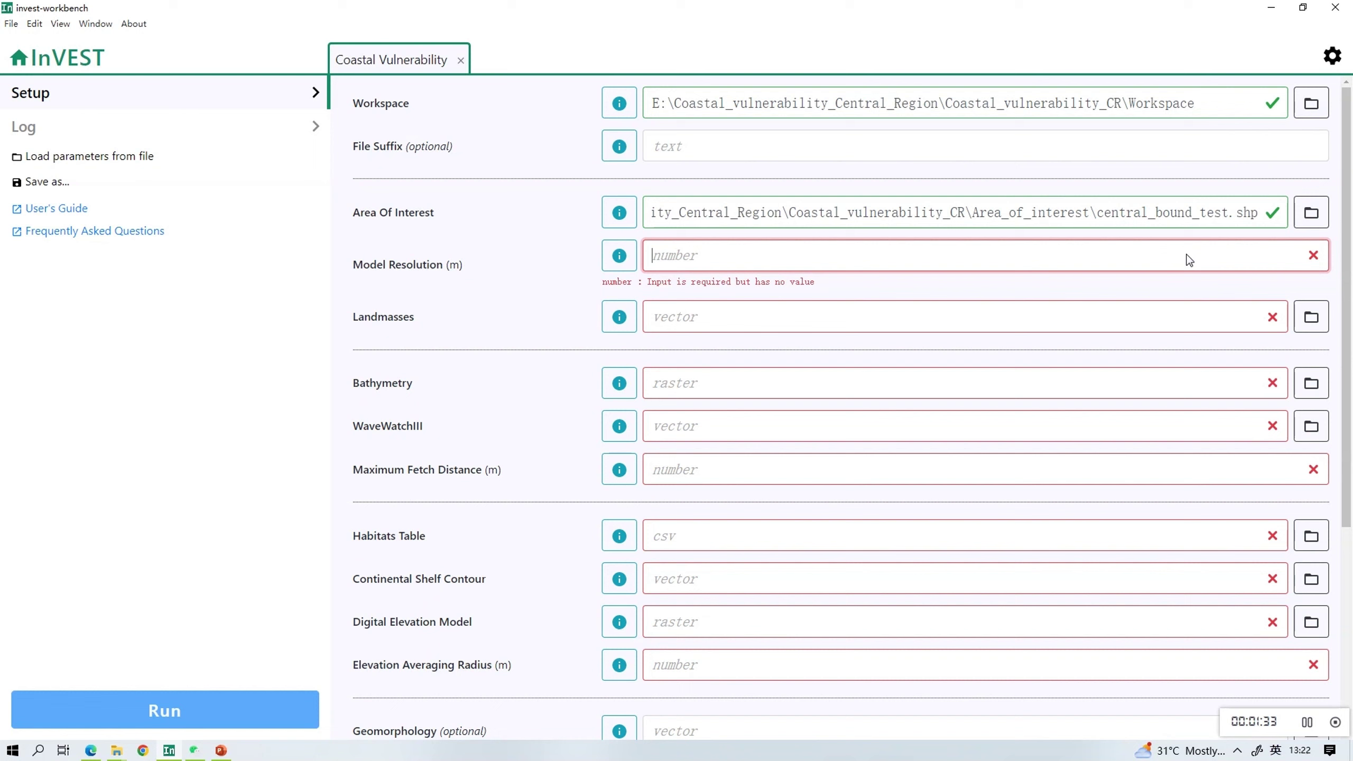
Step: Enter a Model Resolution of 100 m
text(100)
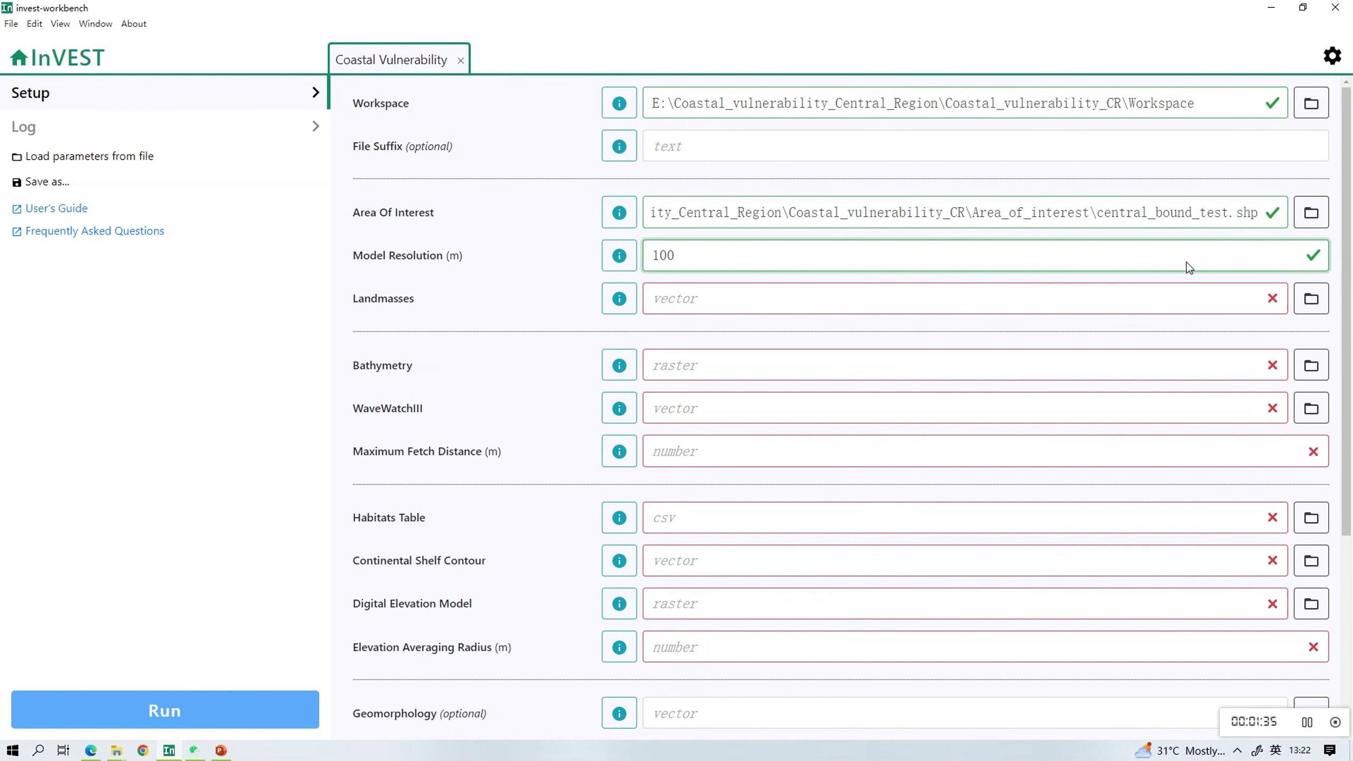
Step: Set Landmasses to Landmasses.shp from the Landmasses folder
click(1311, 300)
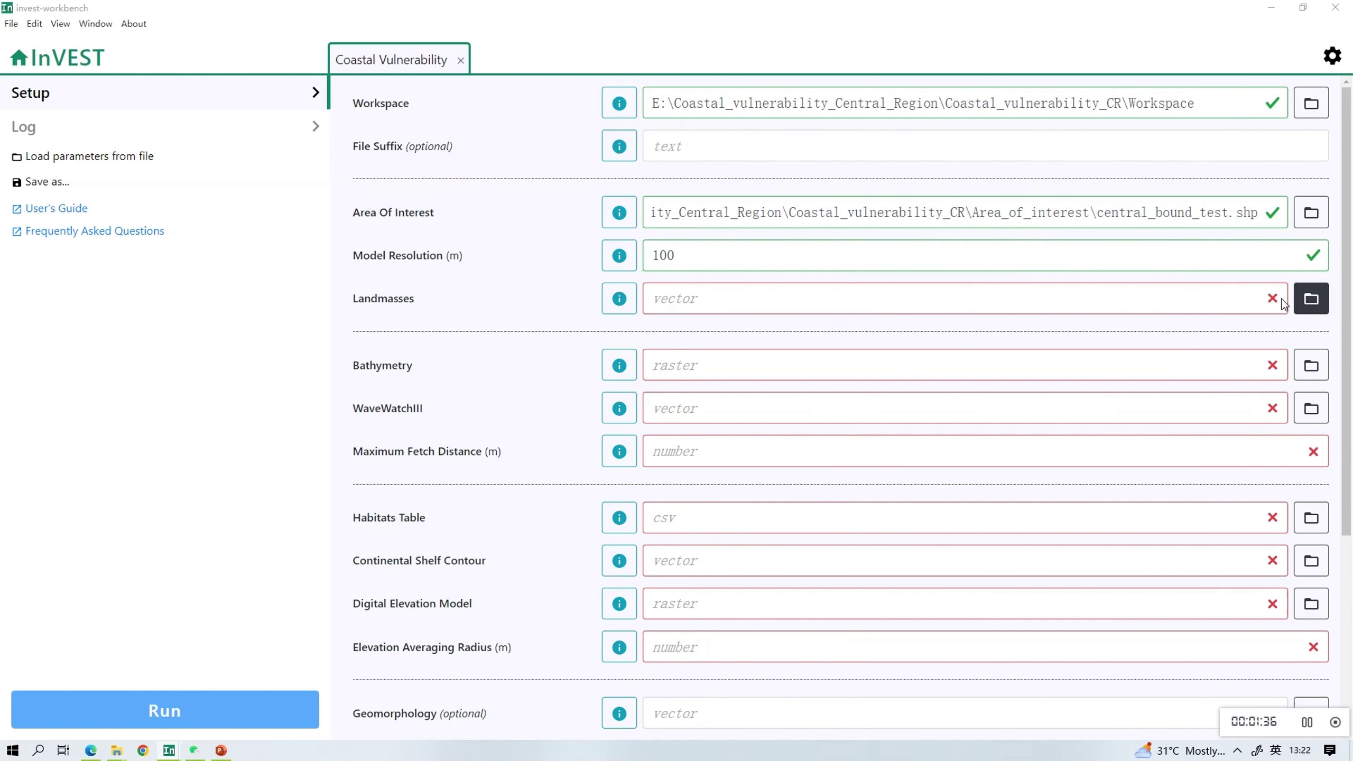
click(449, 82)
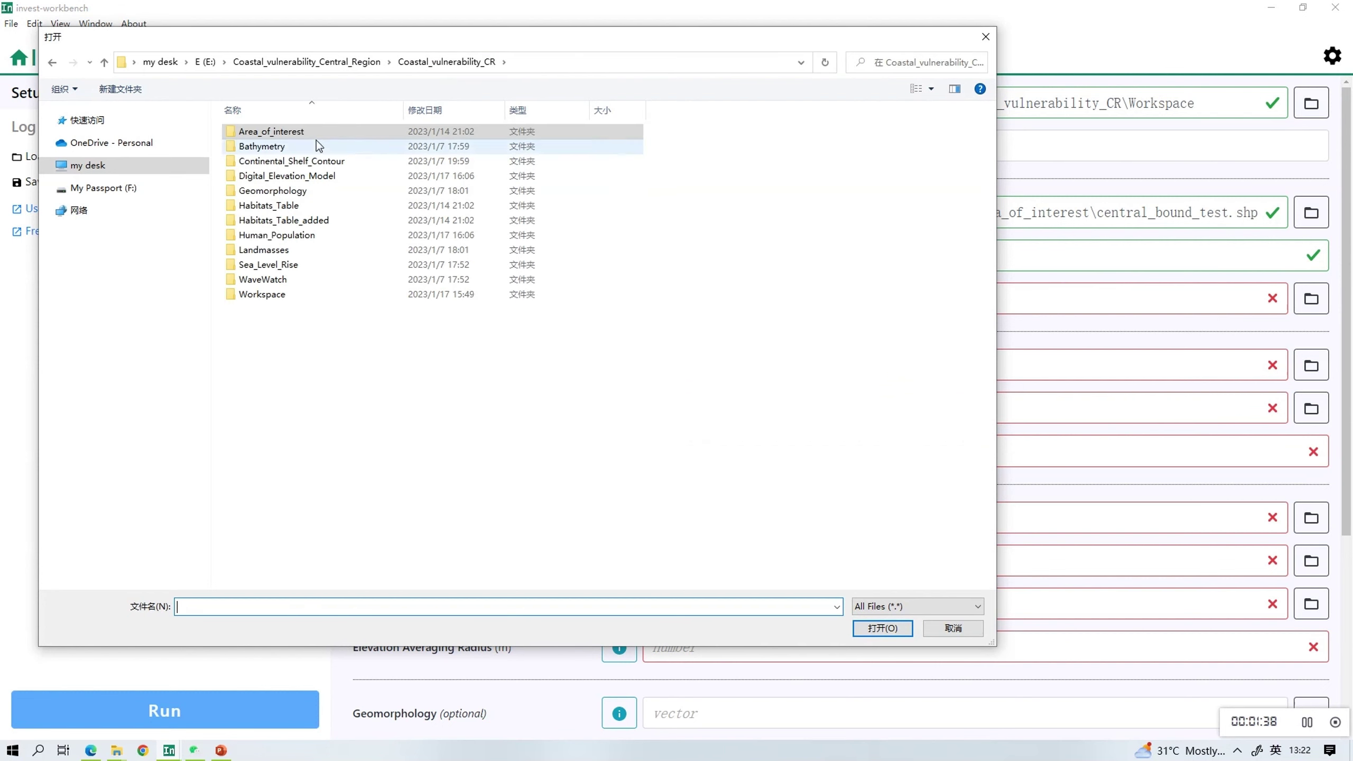
double_click(273, 250)
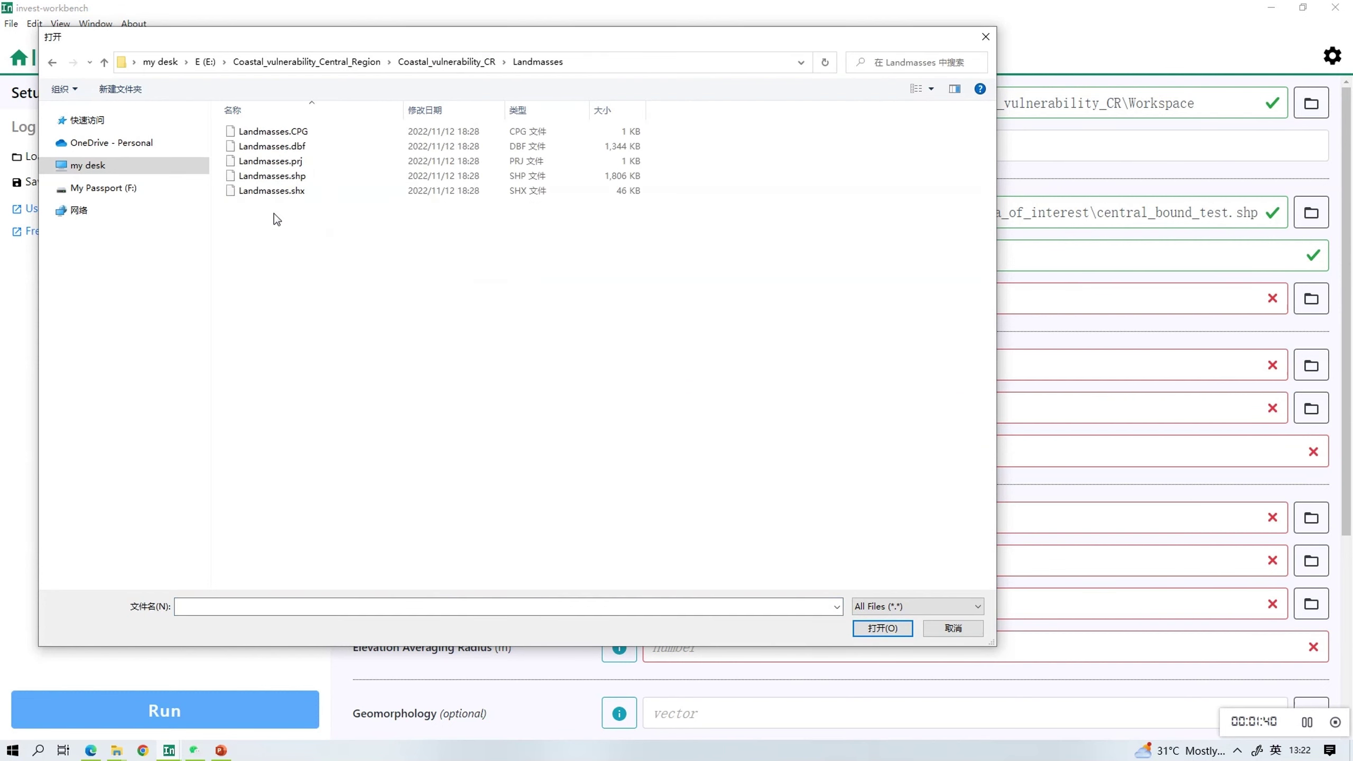
click(266, 175)
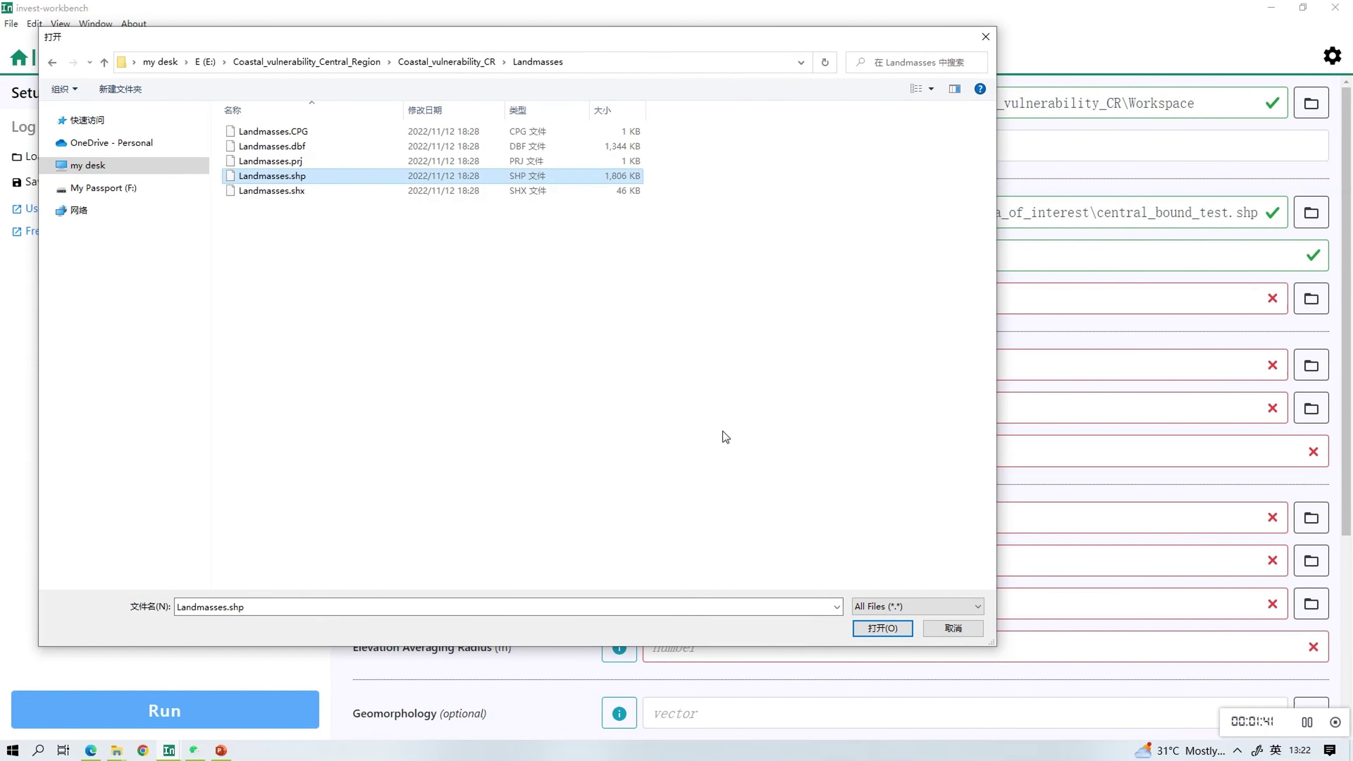
click(873, 630)
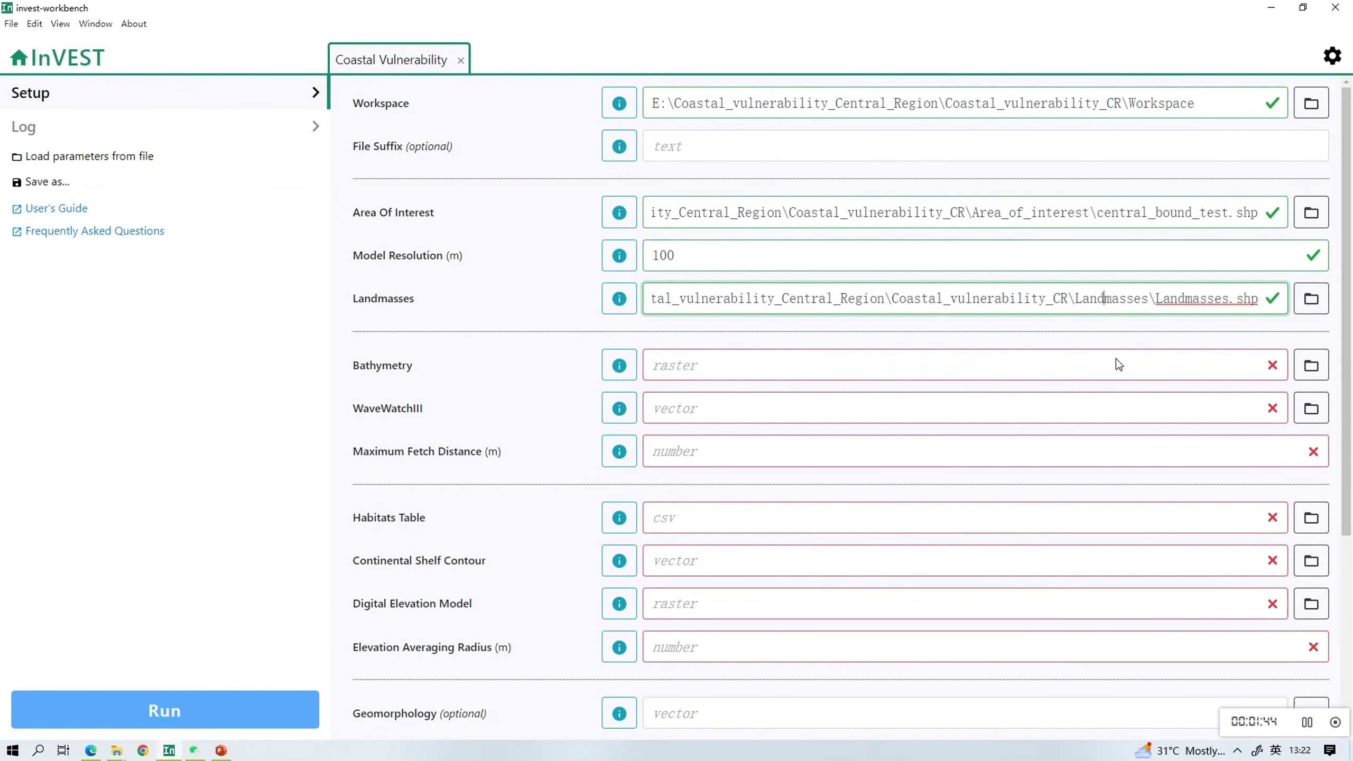
Step: Set Bathymetry to Bathymetry.tif from the Bathymetry folder
click(1133, 366)
click(1324, 378)
click(448, 62)
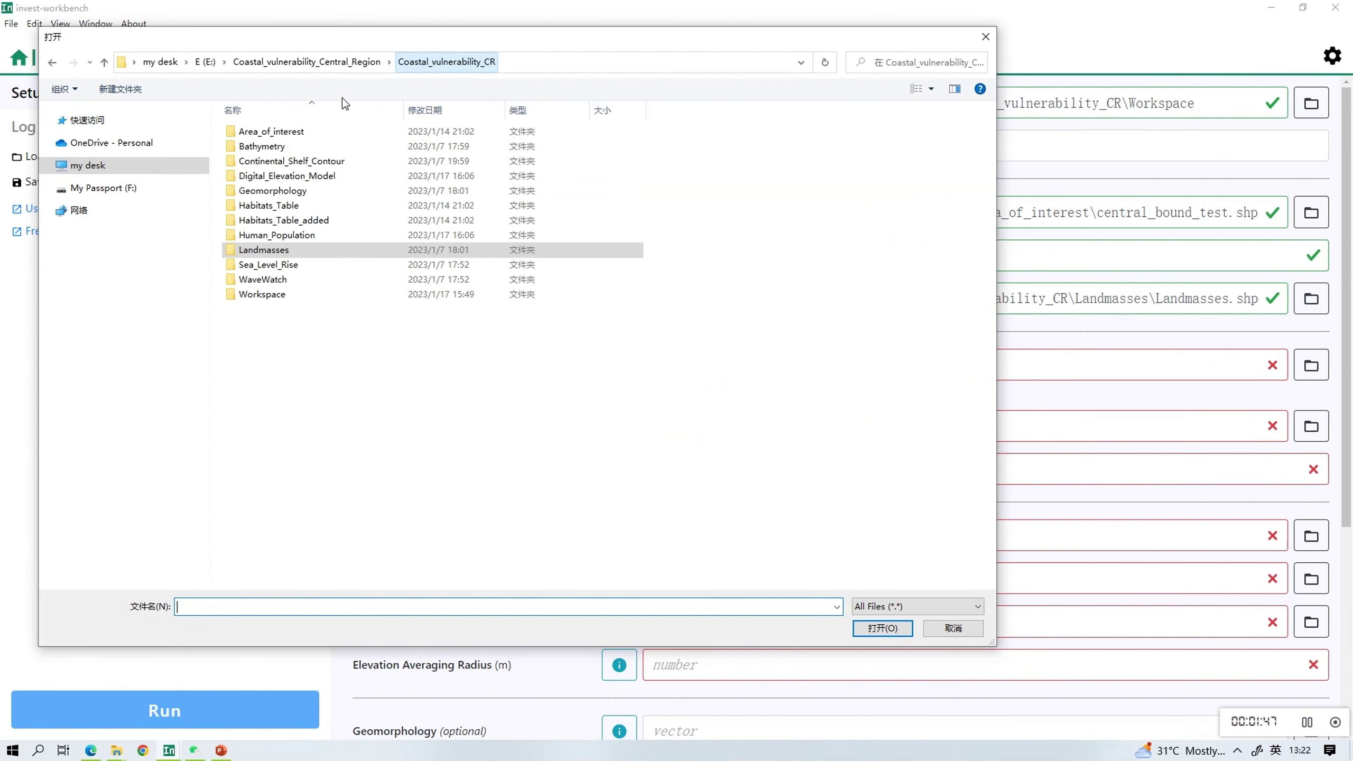
click(298, 148)
double_click(295, 149)
click(290, 154)
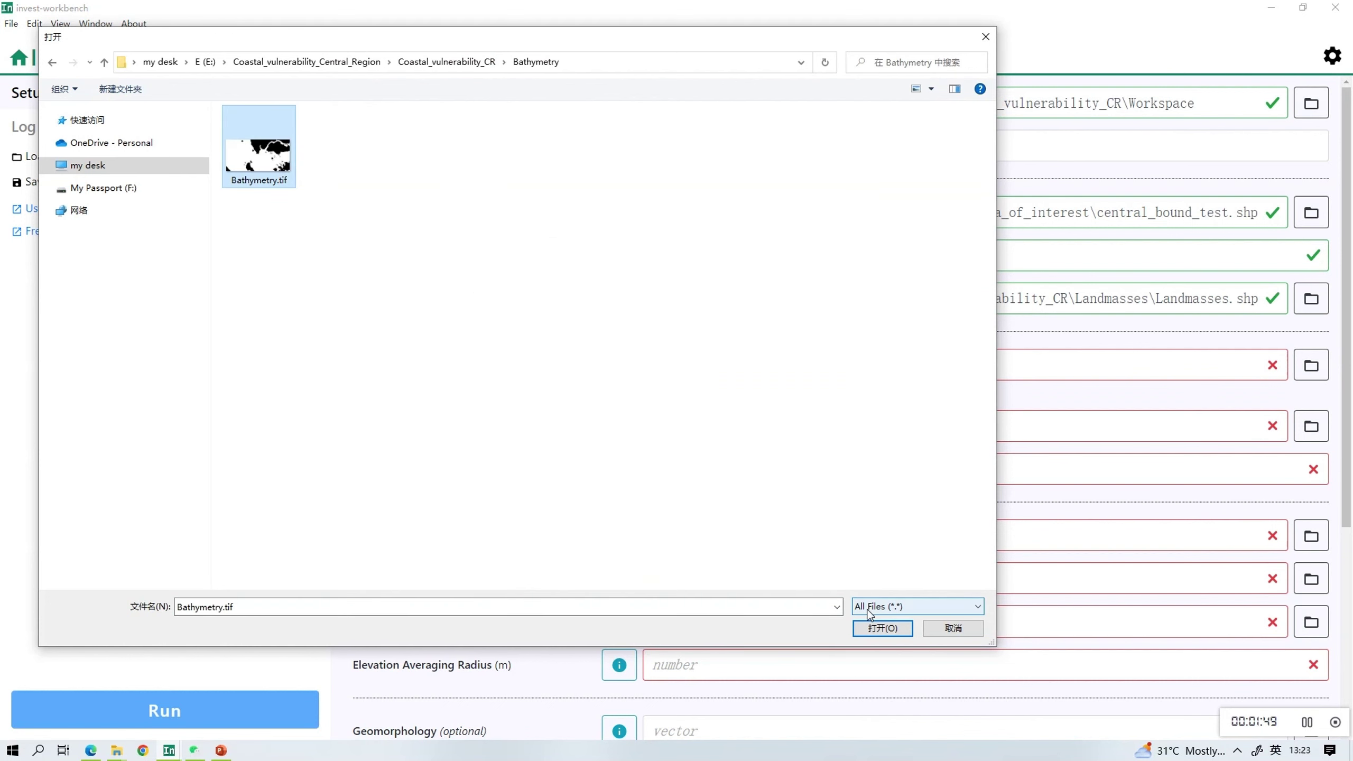
click(879, 634)
click(1172, 379)
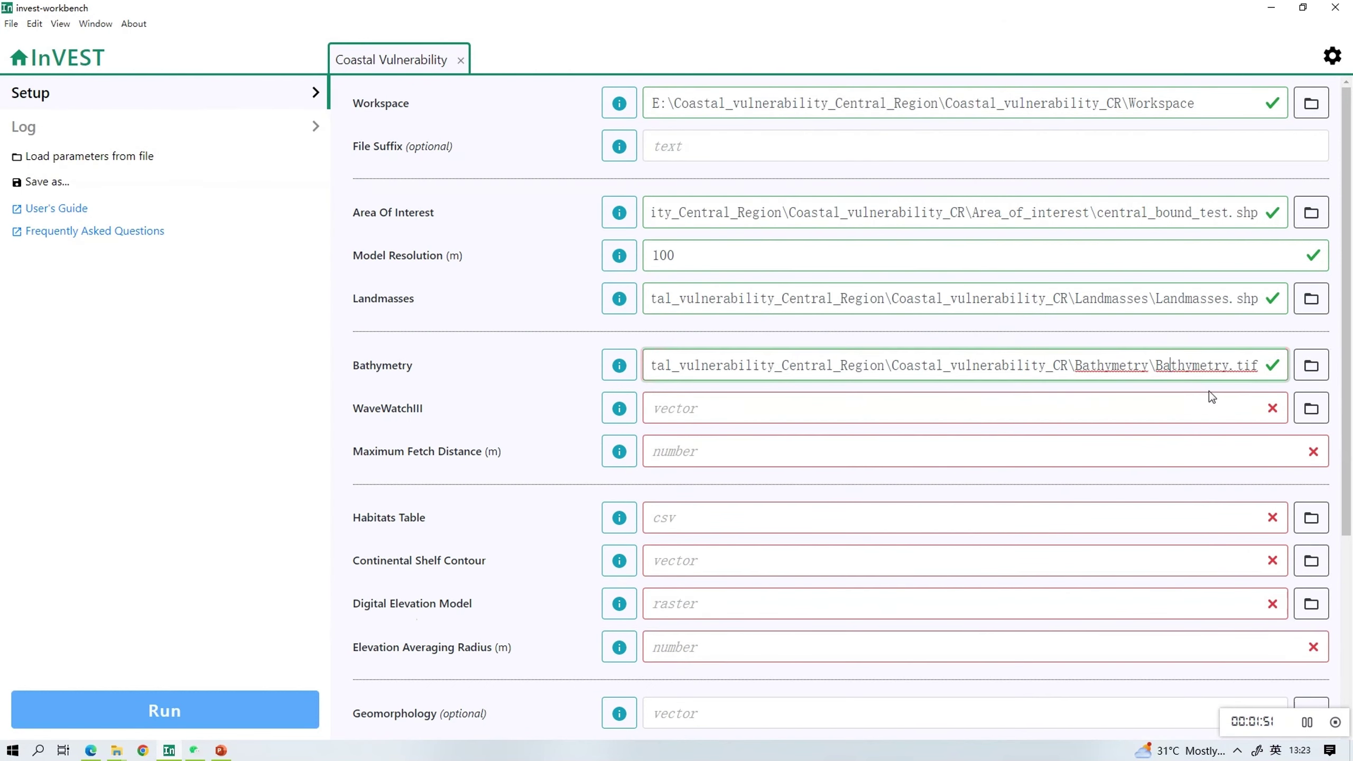
Step: Set WaveWatchIII to WaveWatchIII_global.shp and the Maximum Fetch Distance to 30000 m
click(1311, 408)
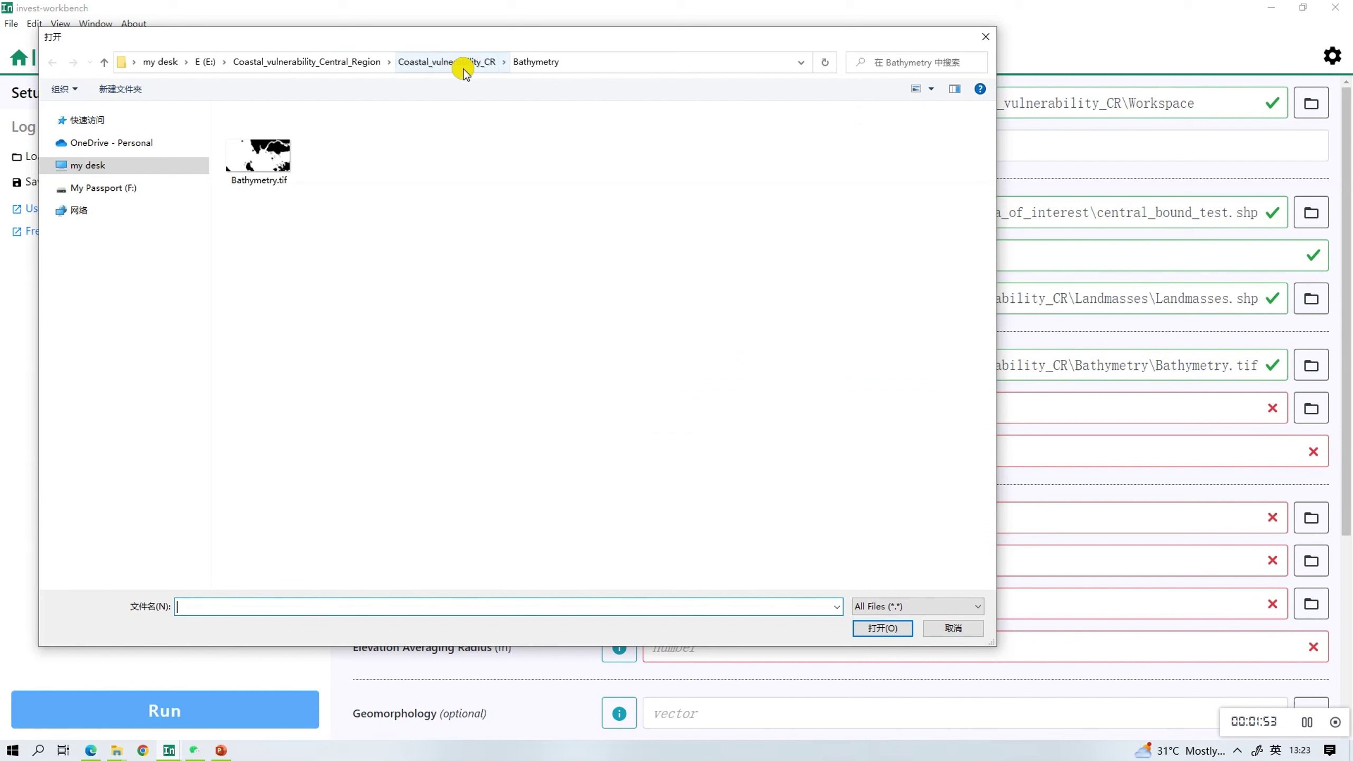
click(455, 62)
double_click(264, 279)
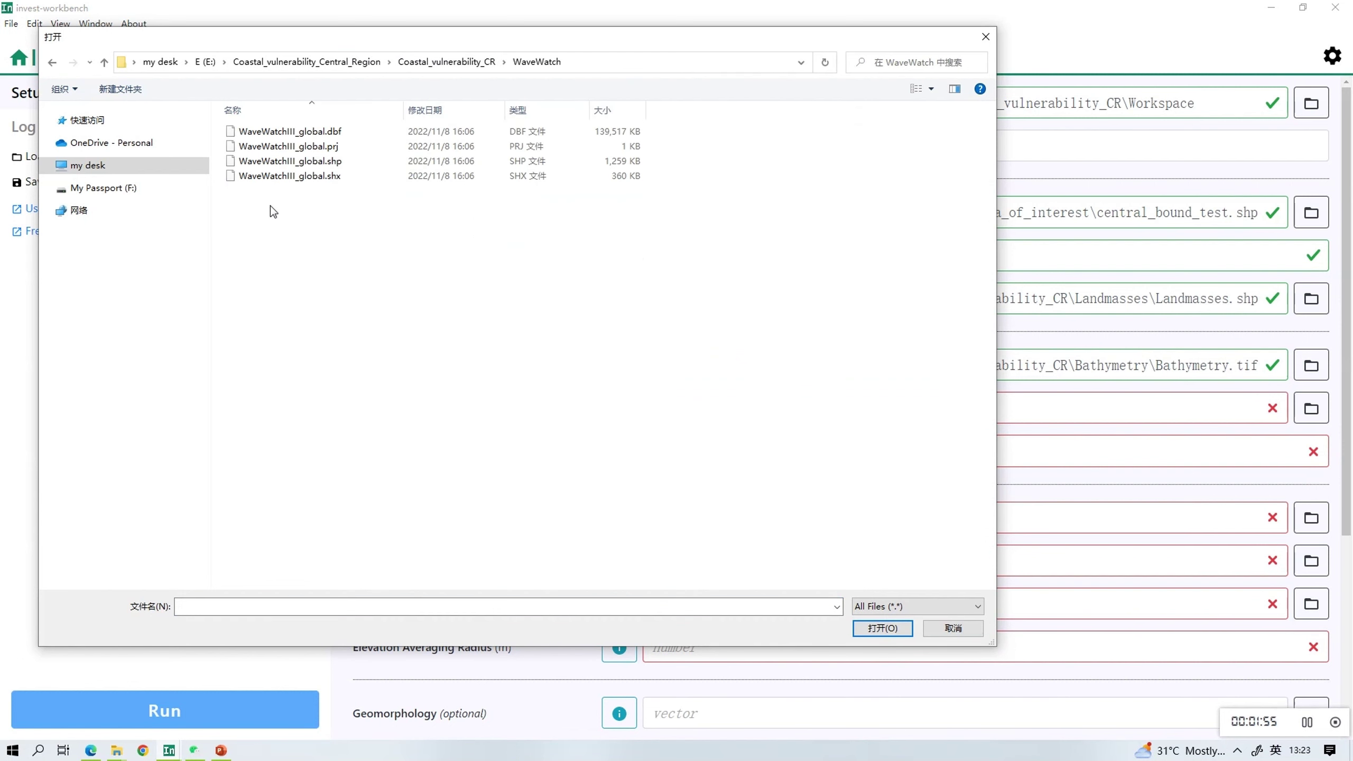
click(295, 161)
click(879, 632)
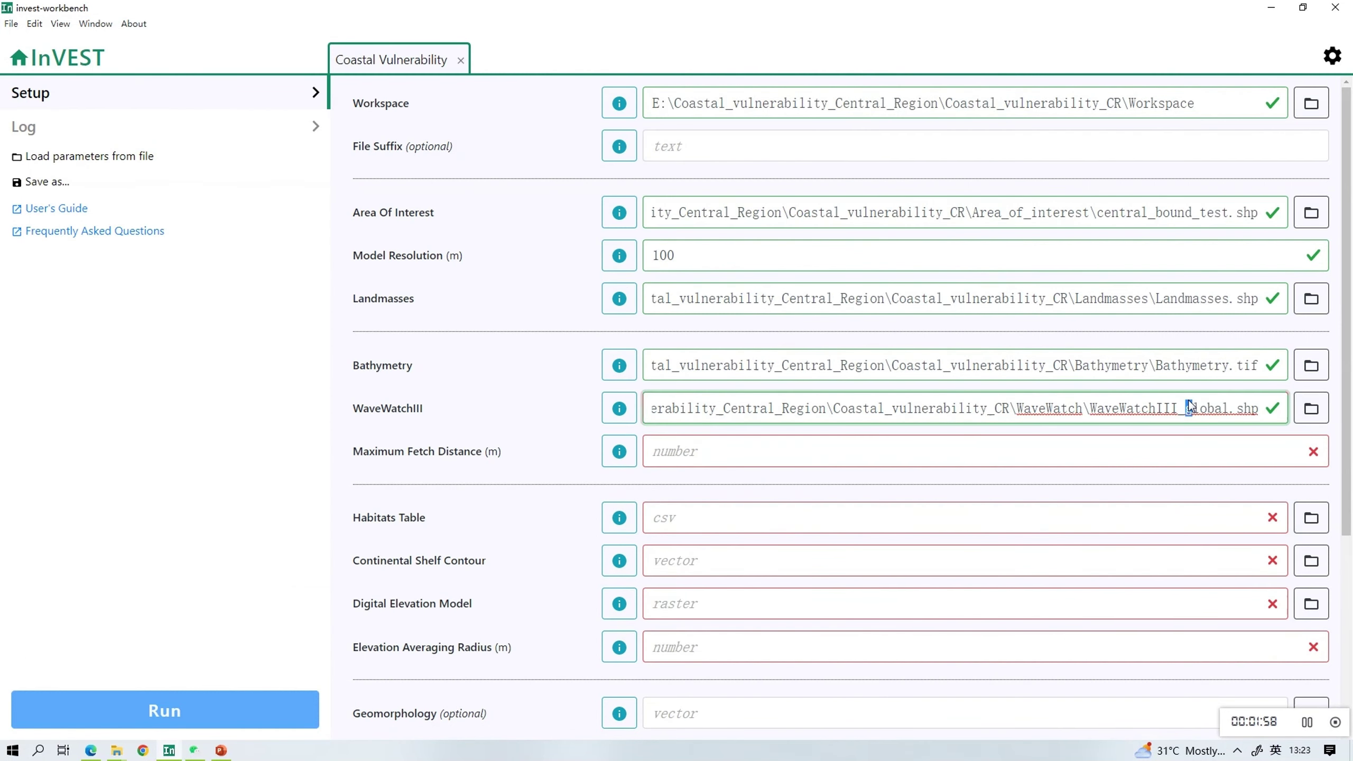
click(1113, 452)
text(30000)
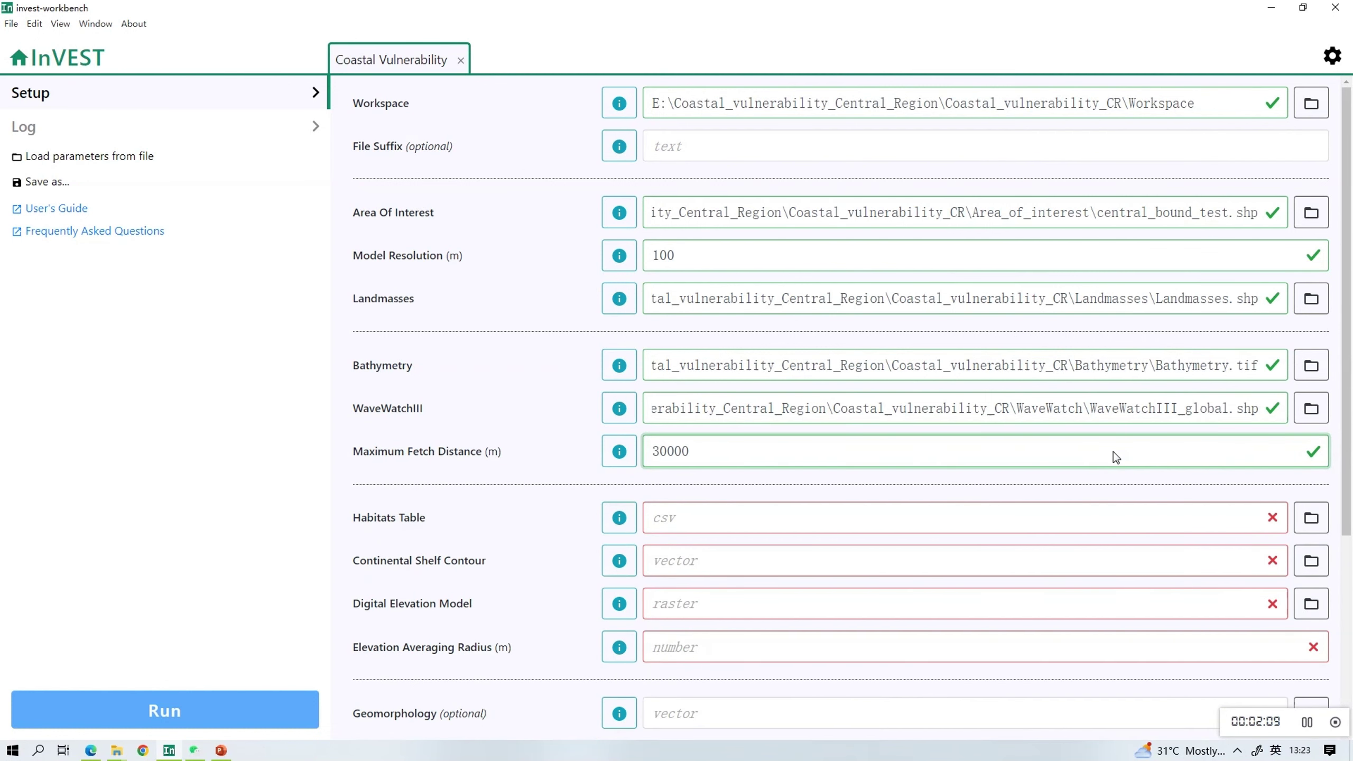
Step: Set the habitats table to Natural_Habitats.csv from the Habitats_Table folder
click(1299, 517)
click(447, 62)
double_click(282, 205)
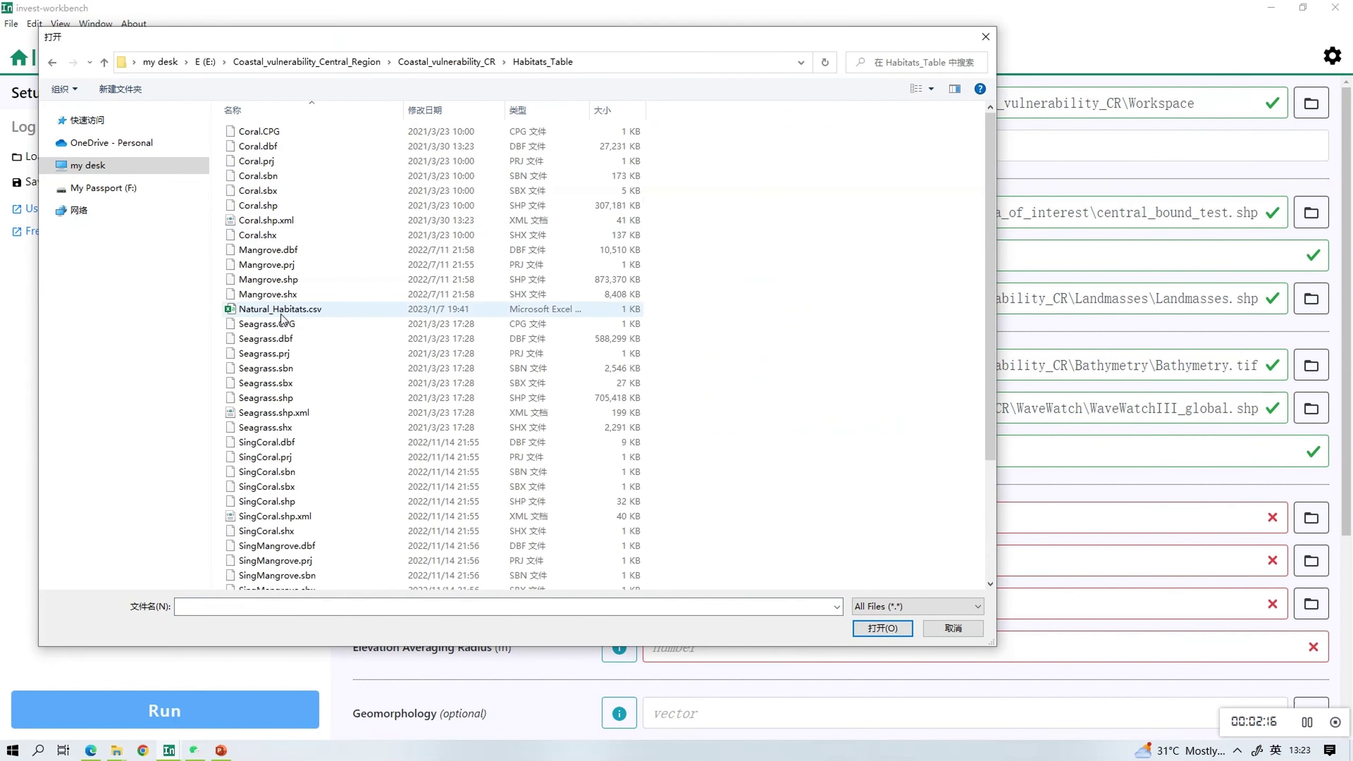
click(281, 312)
click(882, 628)
Step: Set the Continental Shelf Contour to continental_shelf_polyline_global.shp
click(1311, 560)
click(447, 62)
double_click(277, 161)
click(313, 176)
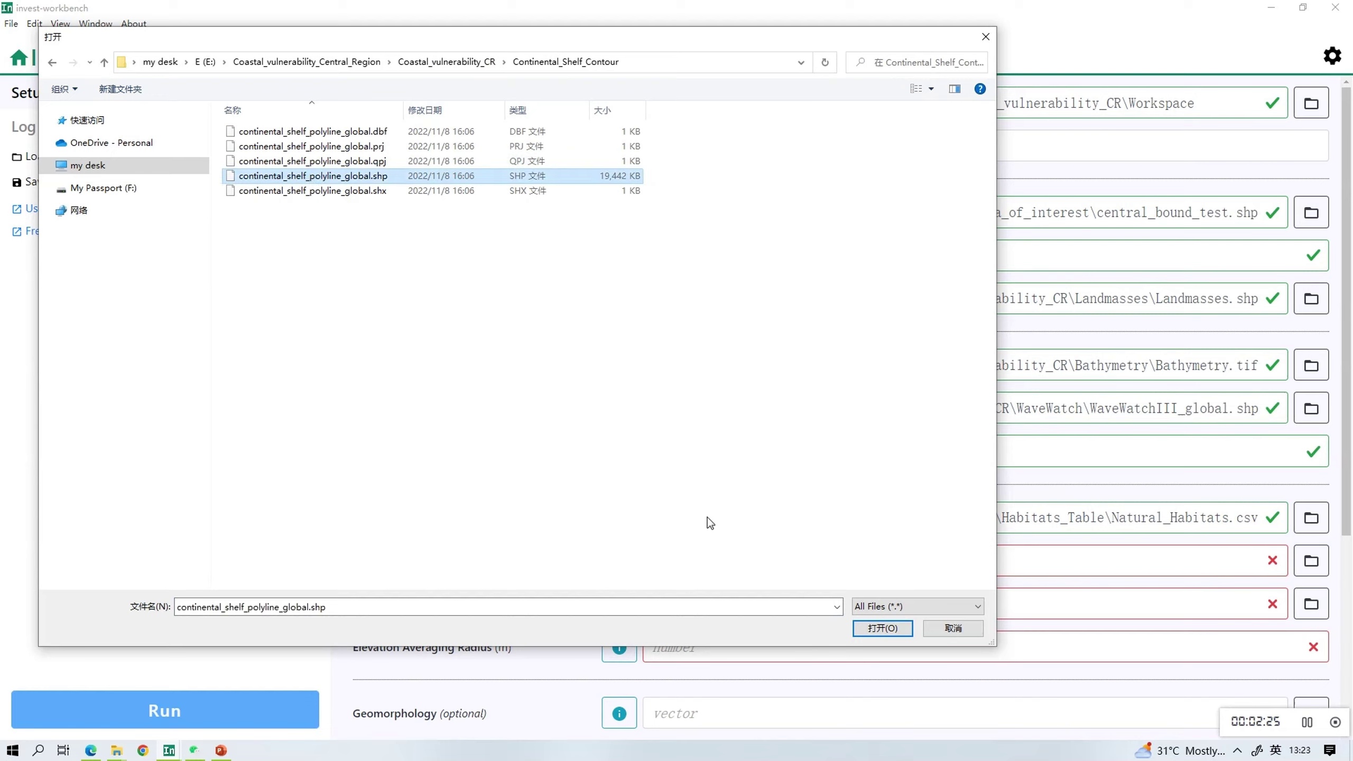
click(882, 628)
Step: Set the Digital Elevation Model input to Digital_Elevation_Model.tif
scroll(1214, 587, down, 1)
click(1307, 533)
click(446, 61)
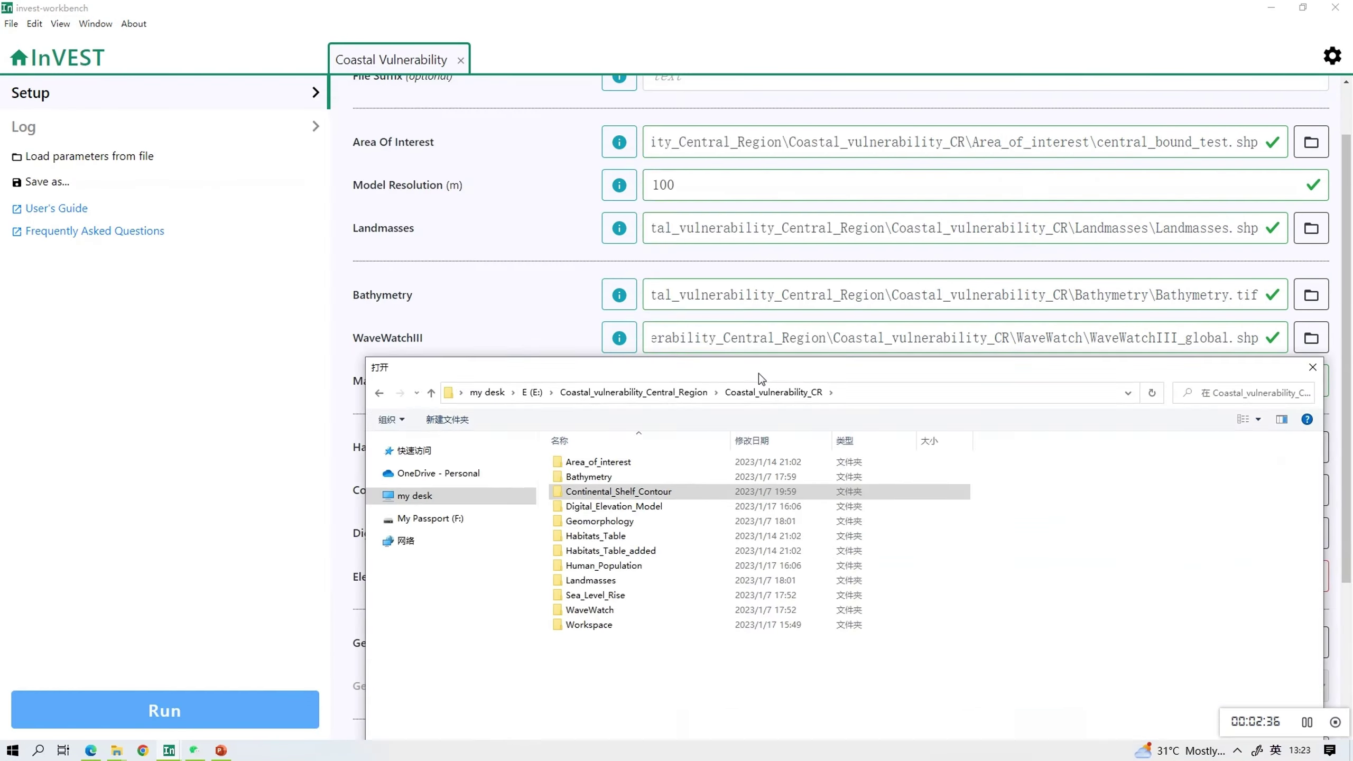
double_click(574, 493)
click(533, 212)
click(1124, 683)
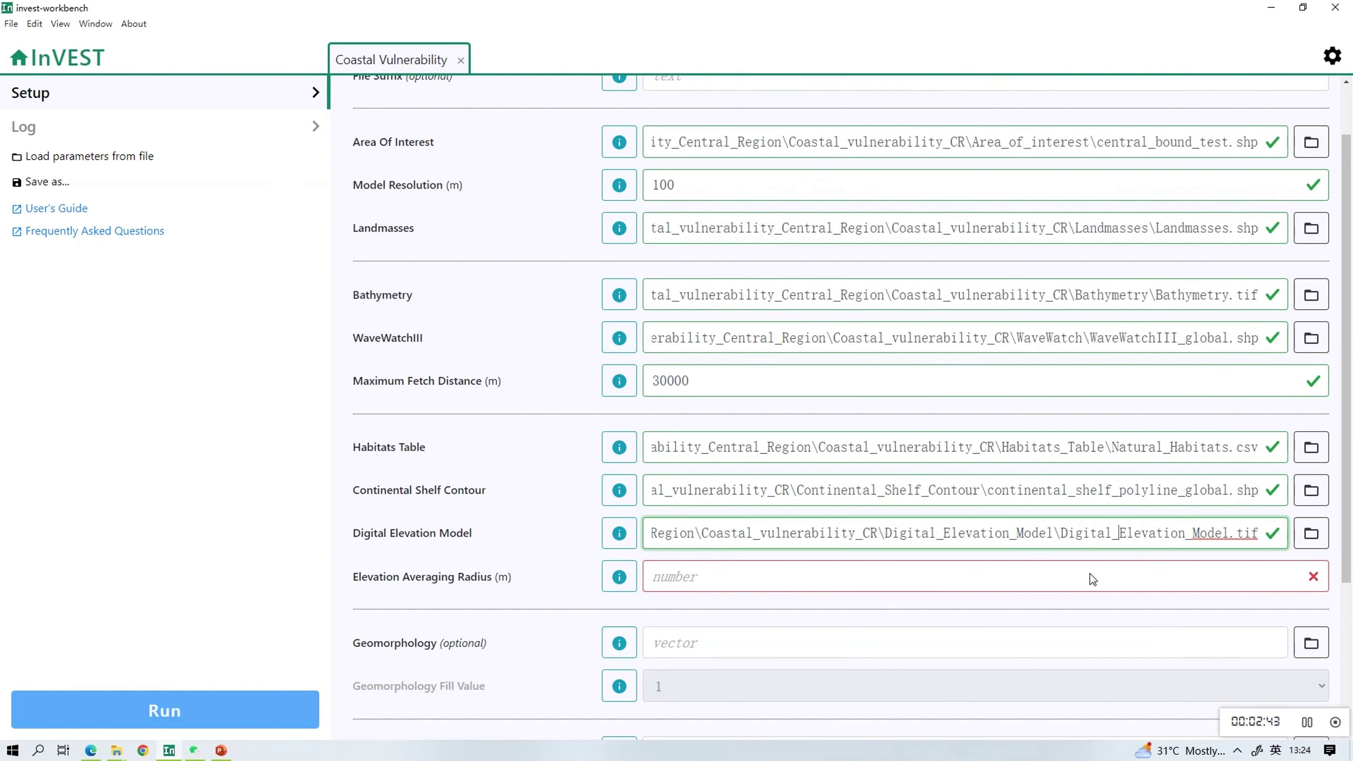
click(1090, 573)
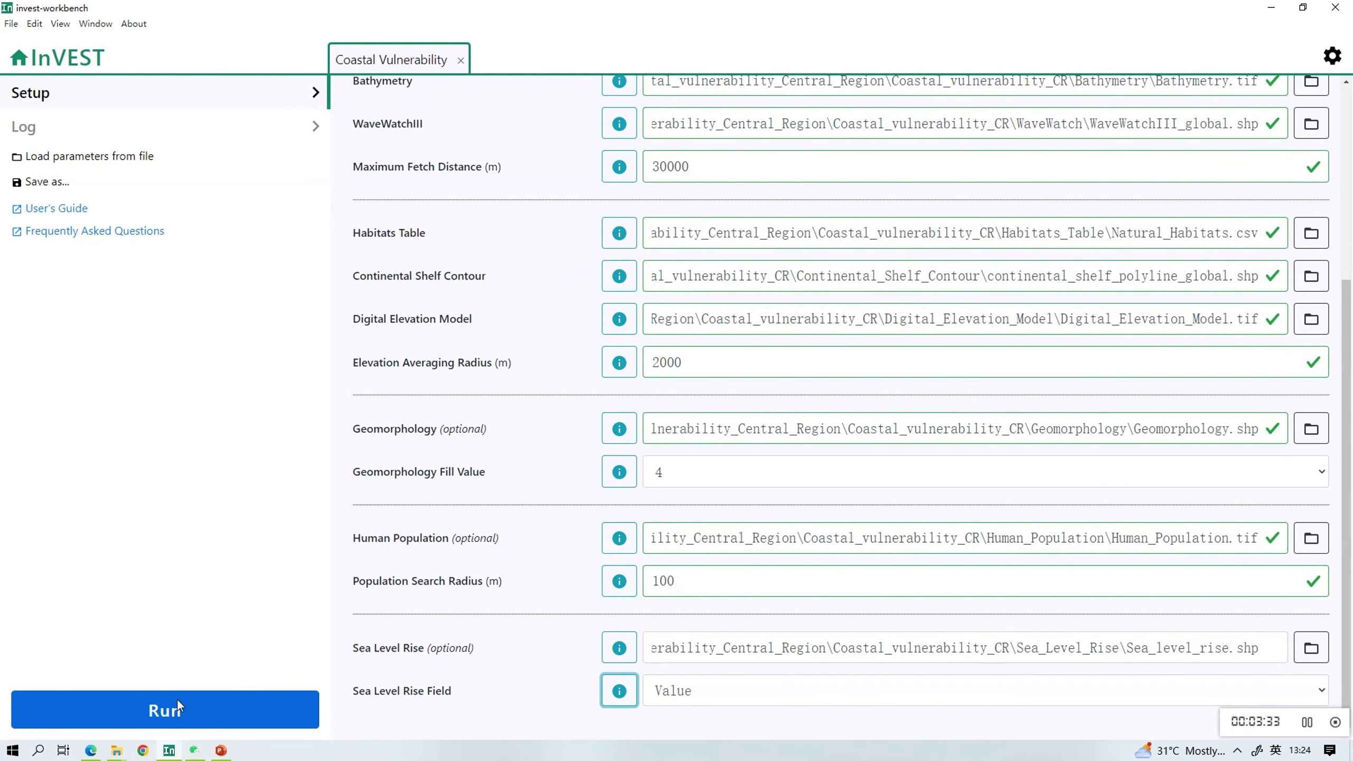
Step: Run the Coastal Vulnerability model and, once it completes, open its output workspace folder
click(177, 707)
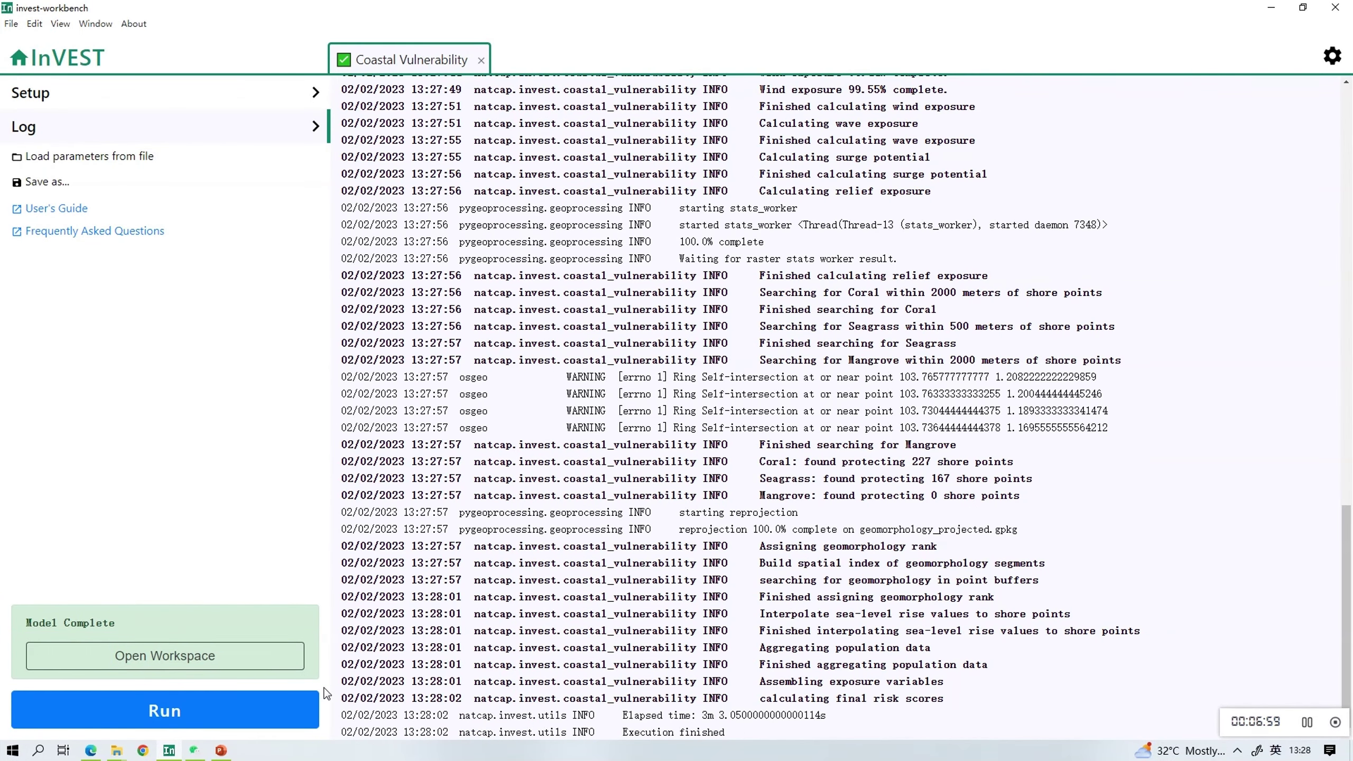
click(230, 657)
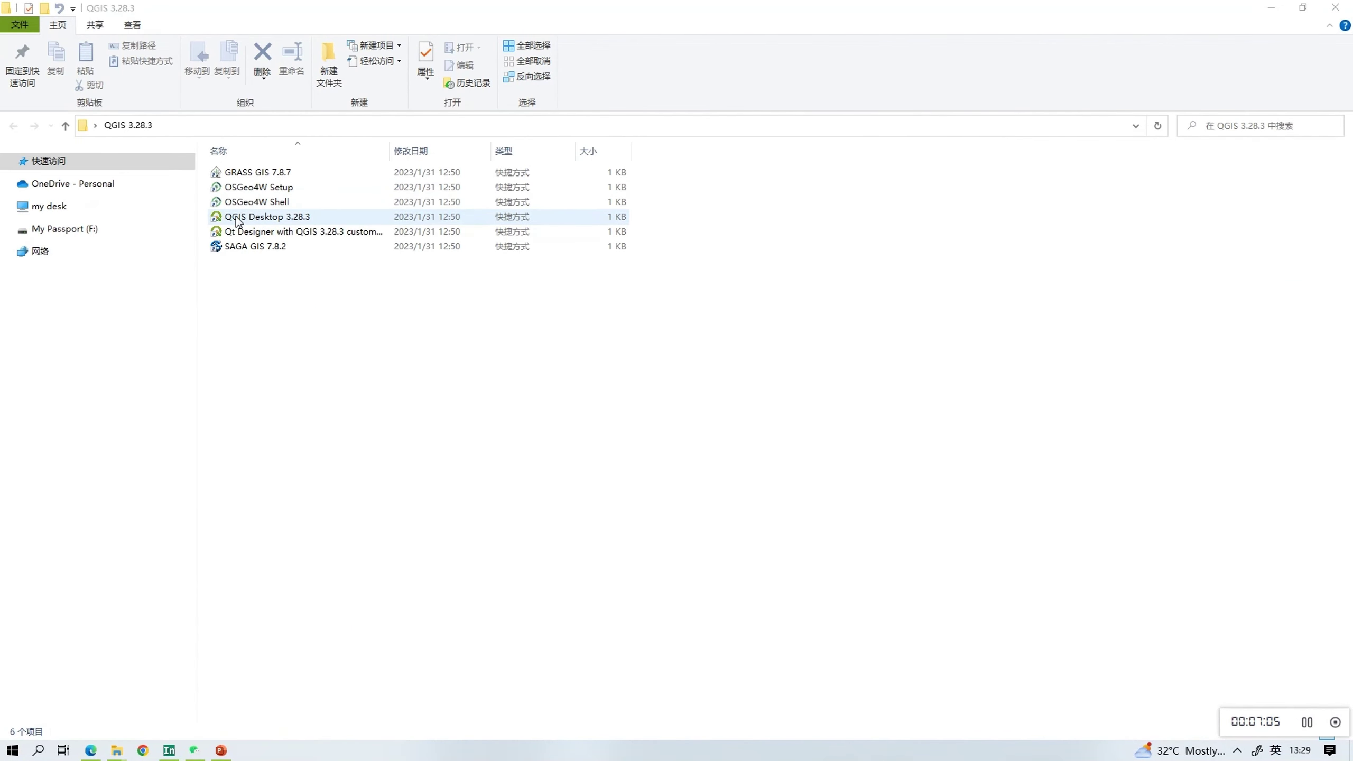
Step: Launch QGIS Desktop 3.28.3 from its File Explorer shortcut to get an untitled project
click(238, 220)
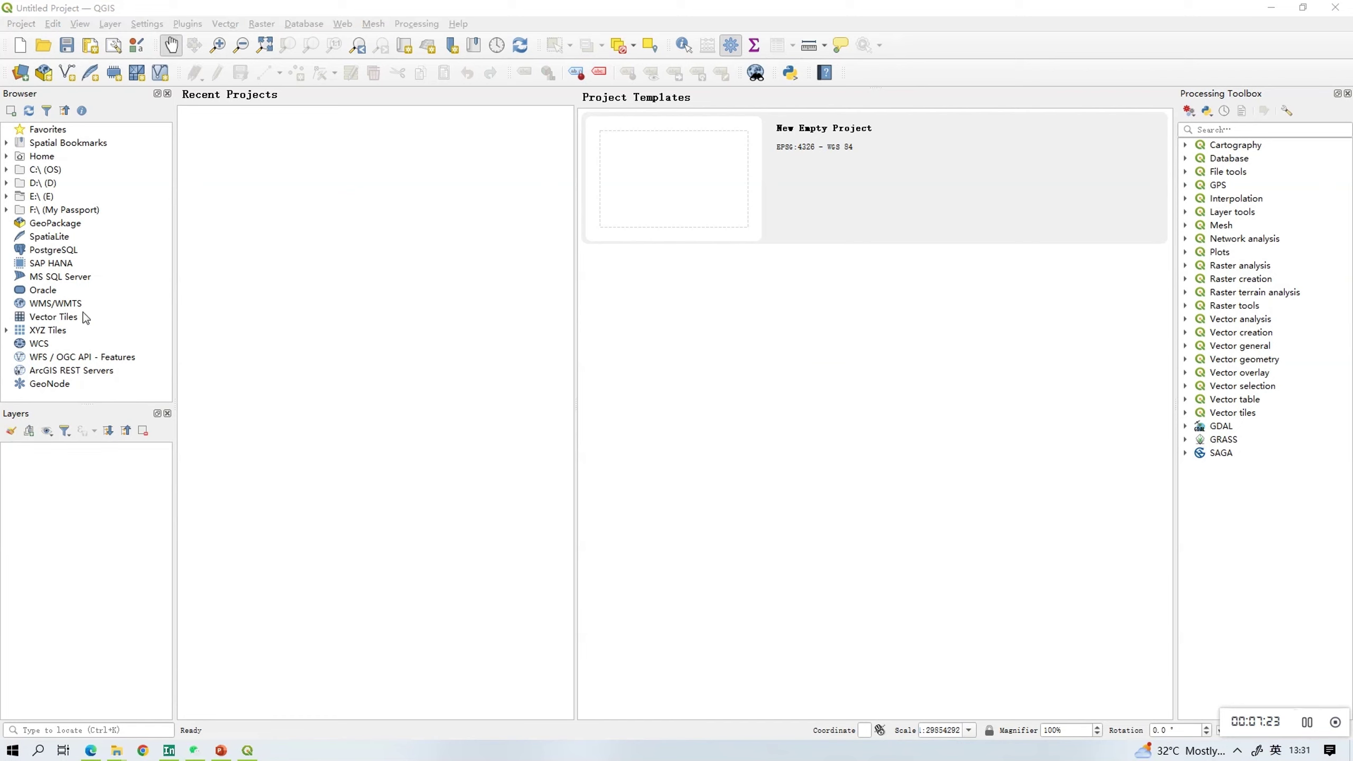
Step: Browse the E: drive to add central_bound_test.shp and coastal_exposure as map layers
click(6, 196)
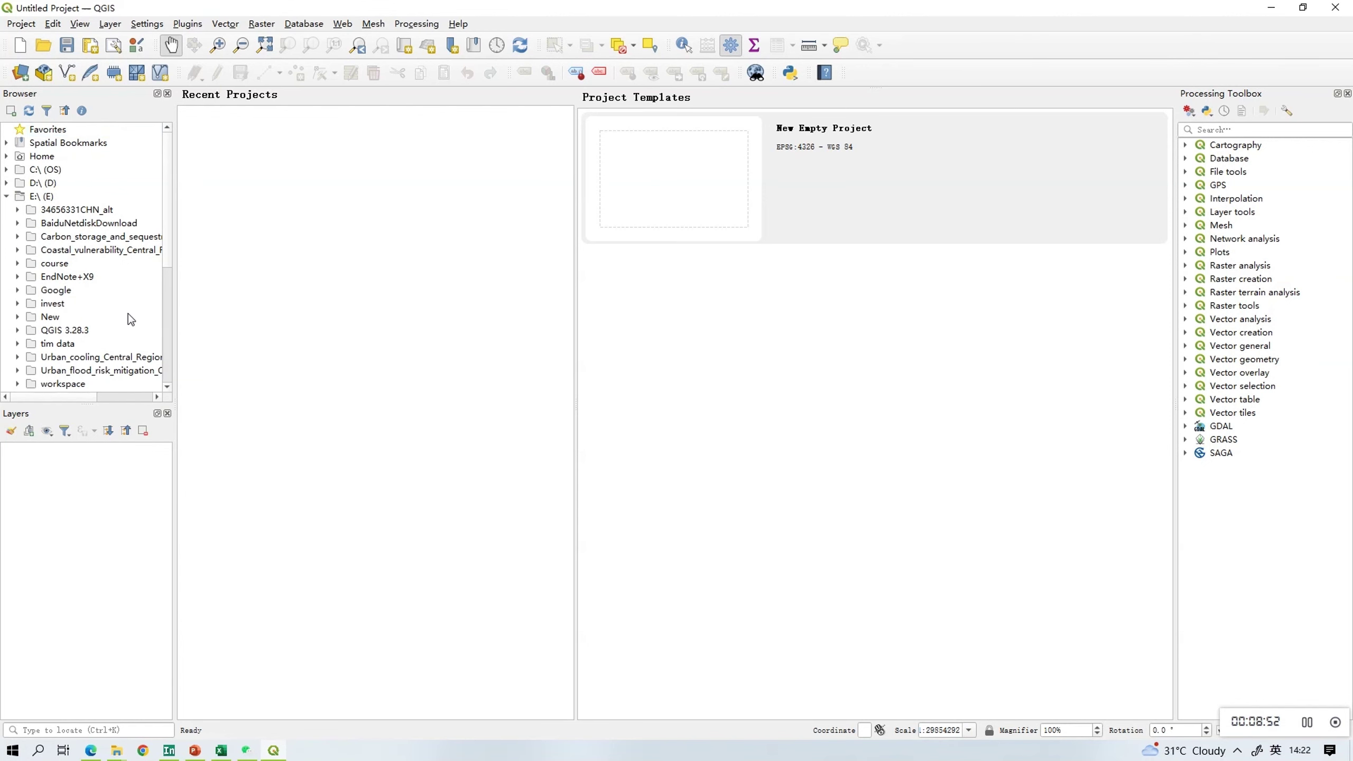
scroll(129, 314, down, 4)
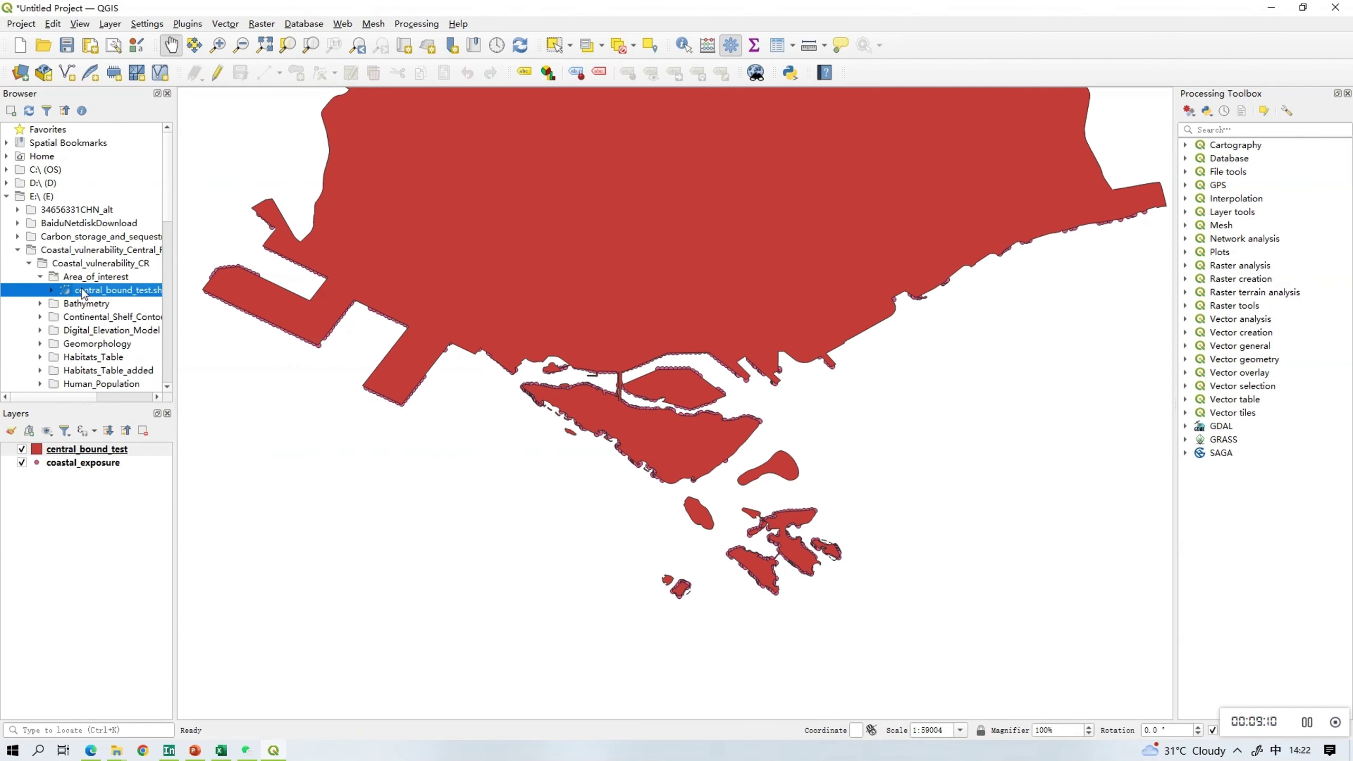
Step: Symbolise coastal_exposure as Graduated, giving five classes from 1.69 to 4.69
right_click(94, 472)
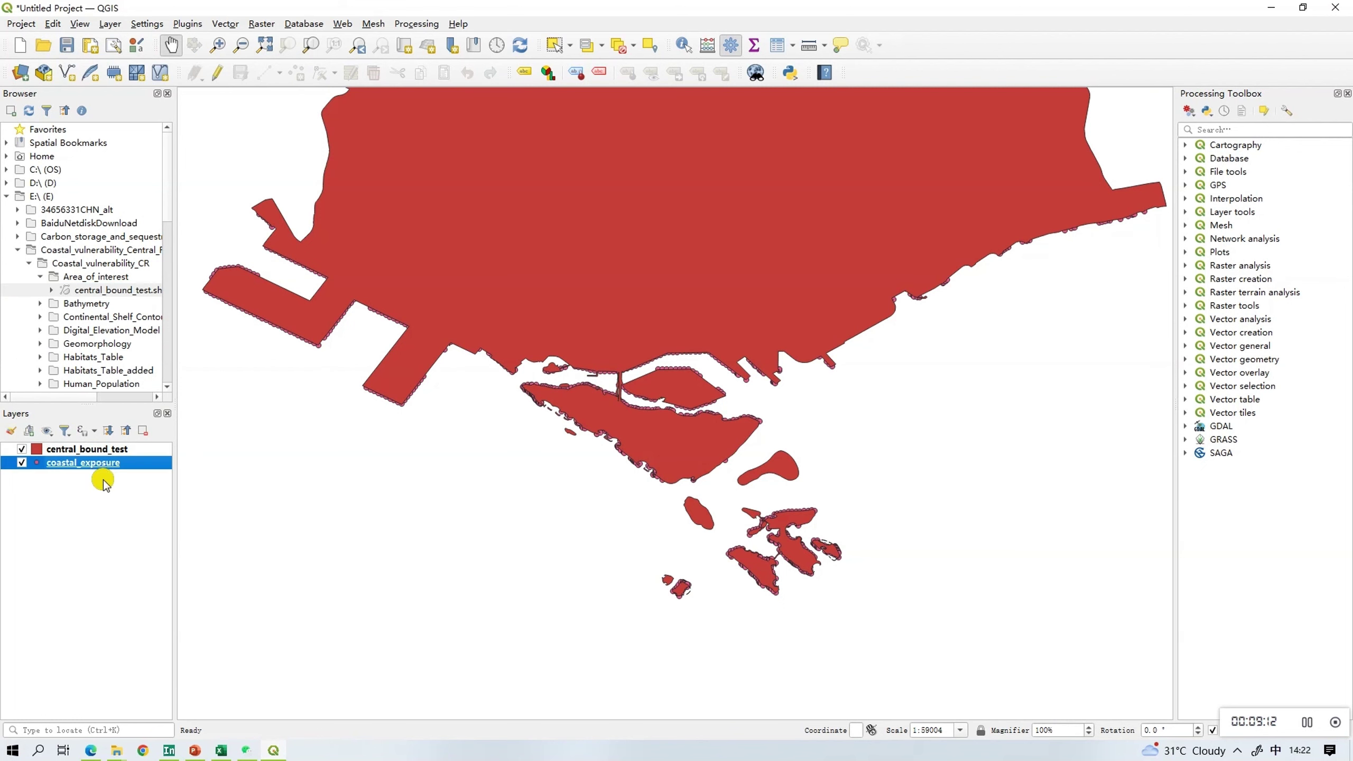
click(128, 458)
click(639, 128)
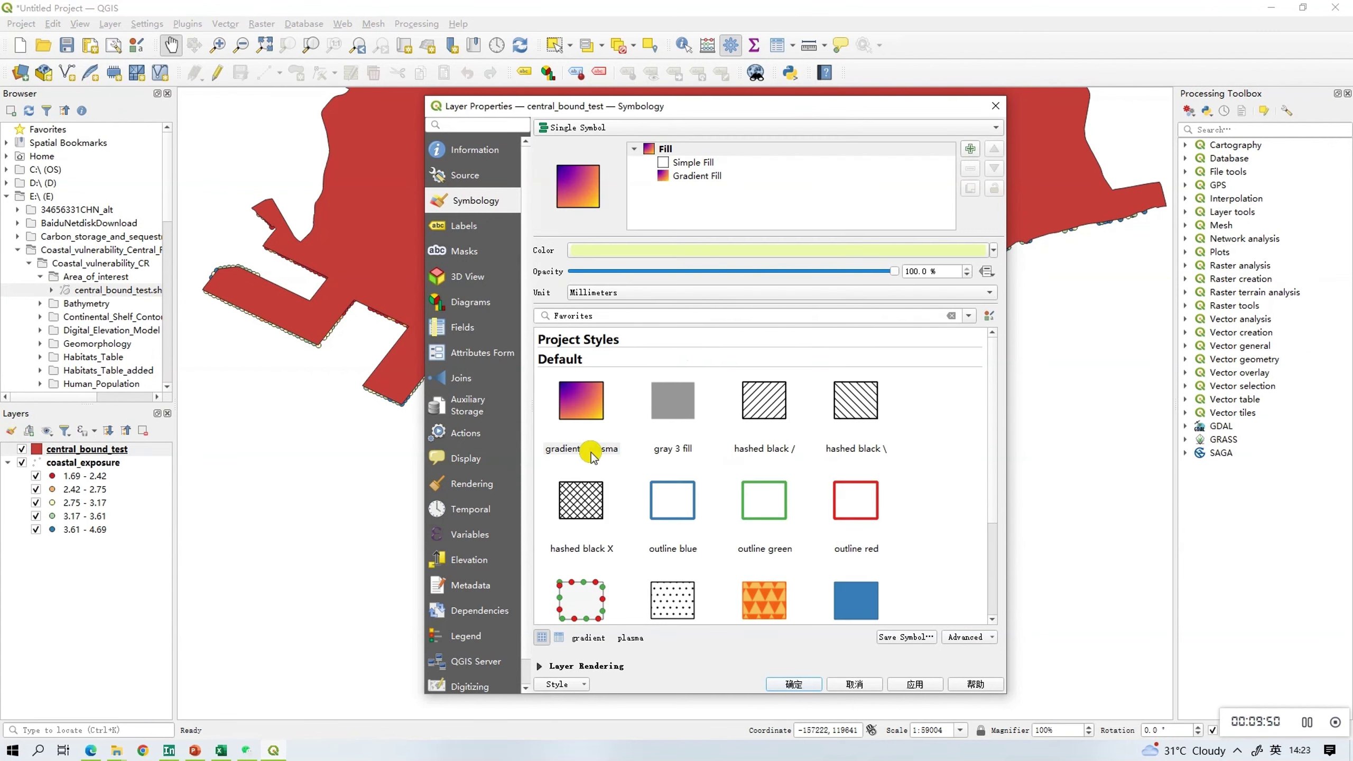
Step: Replace the central_bound_test gradient fill with a pale cream simple fill and apply it
click(915, 685)
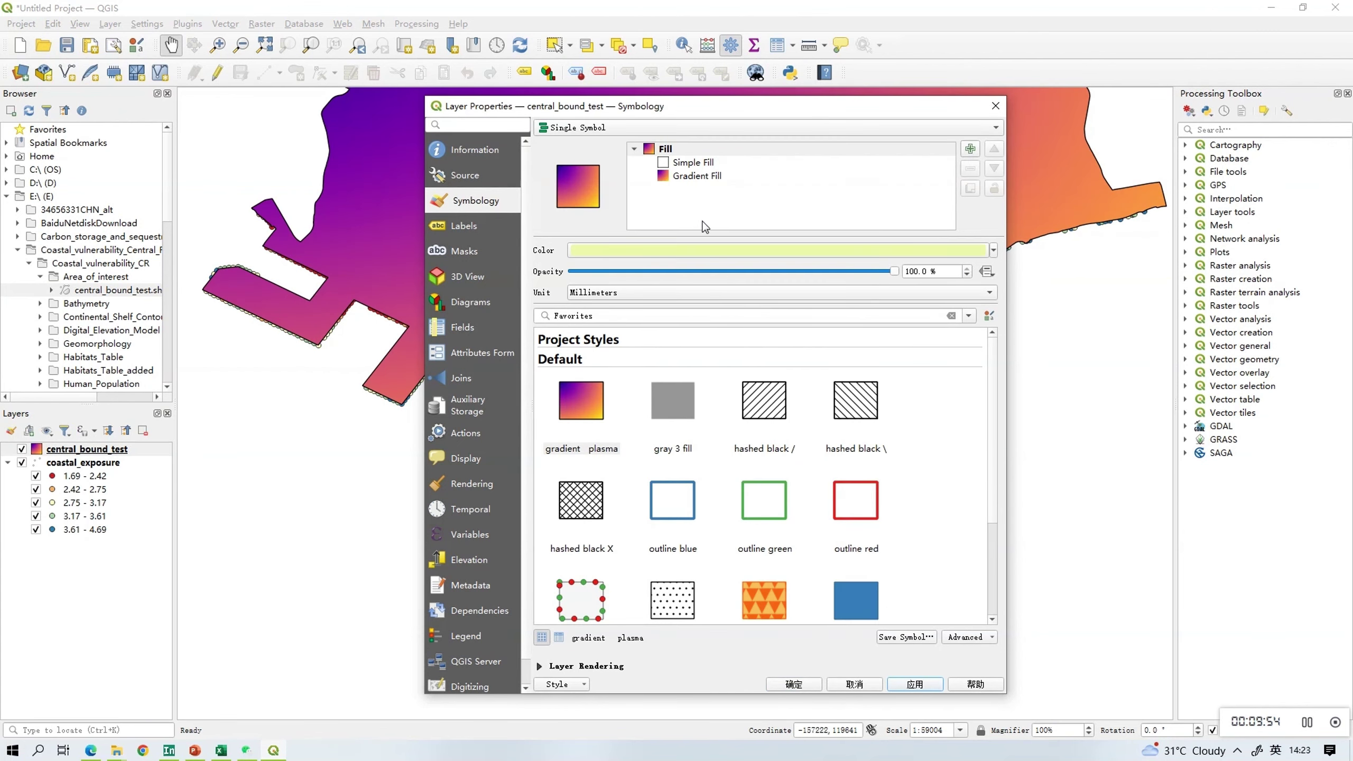
click(676, 177)
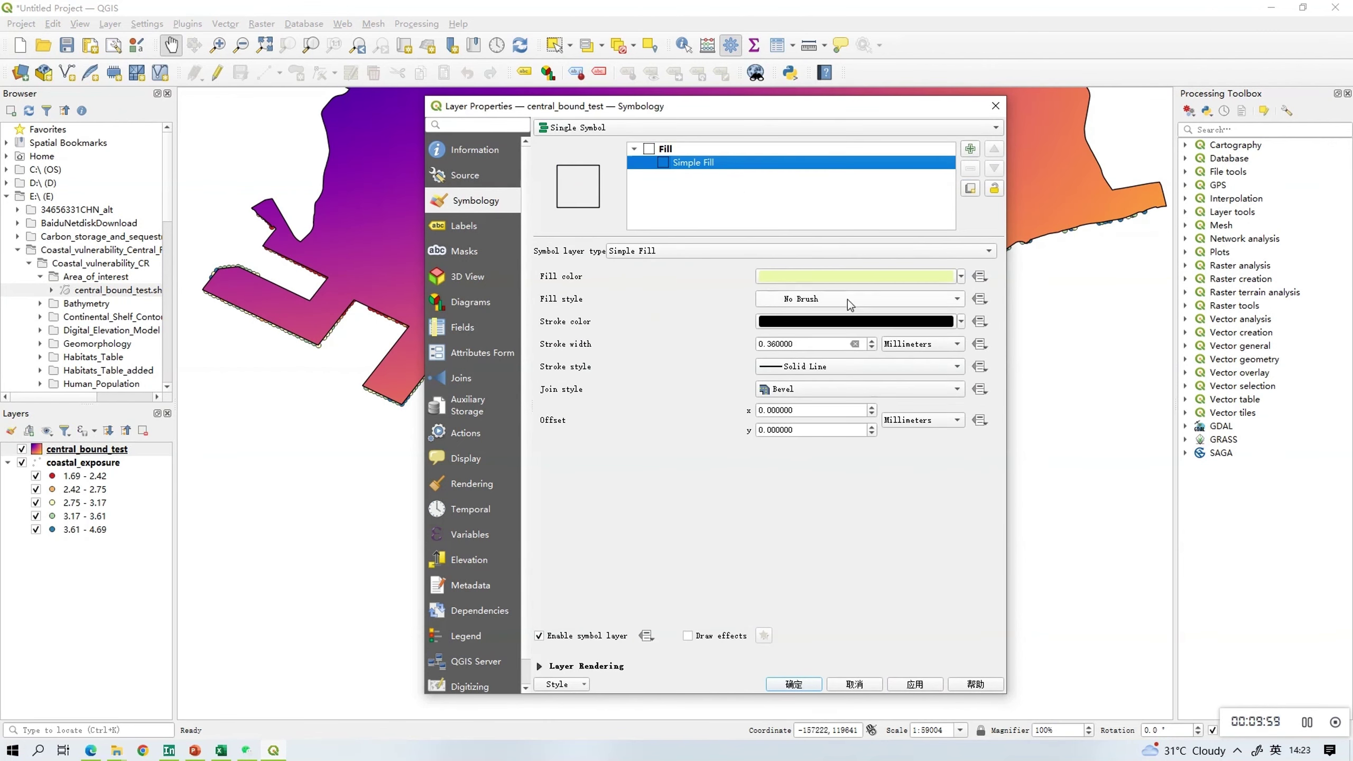
click(848, 299)
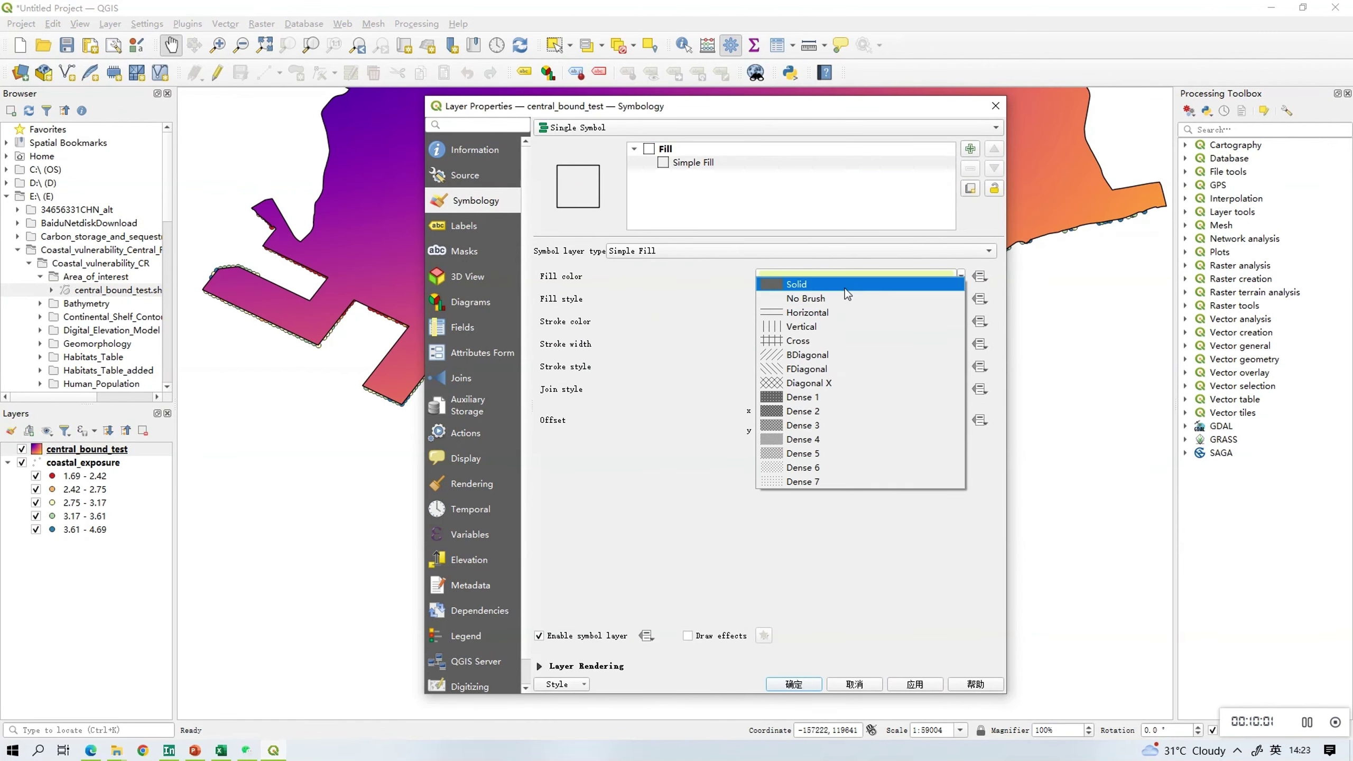
click(845, 282)
click(912, 684)
click(961, 276)
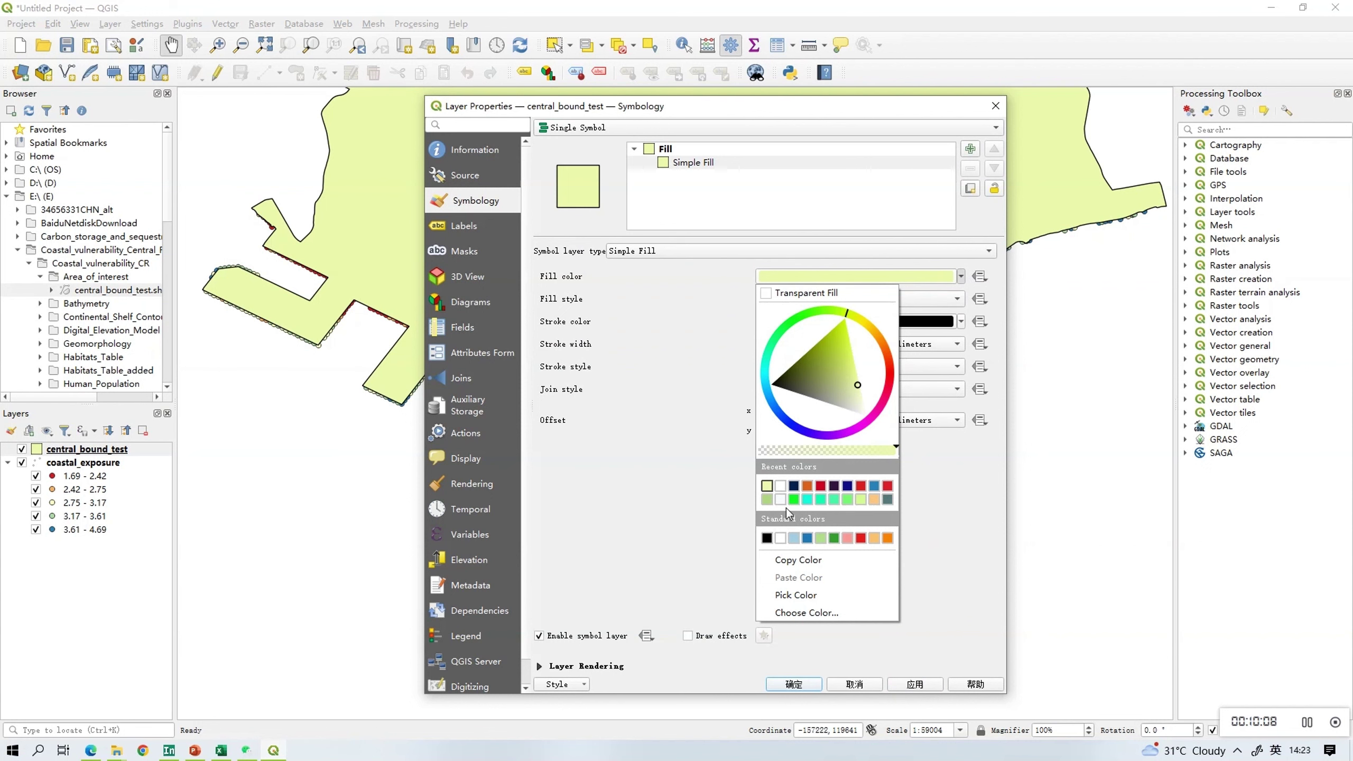
drag(858, 386, 862, 411)
click(915, 686)
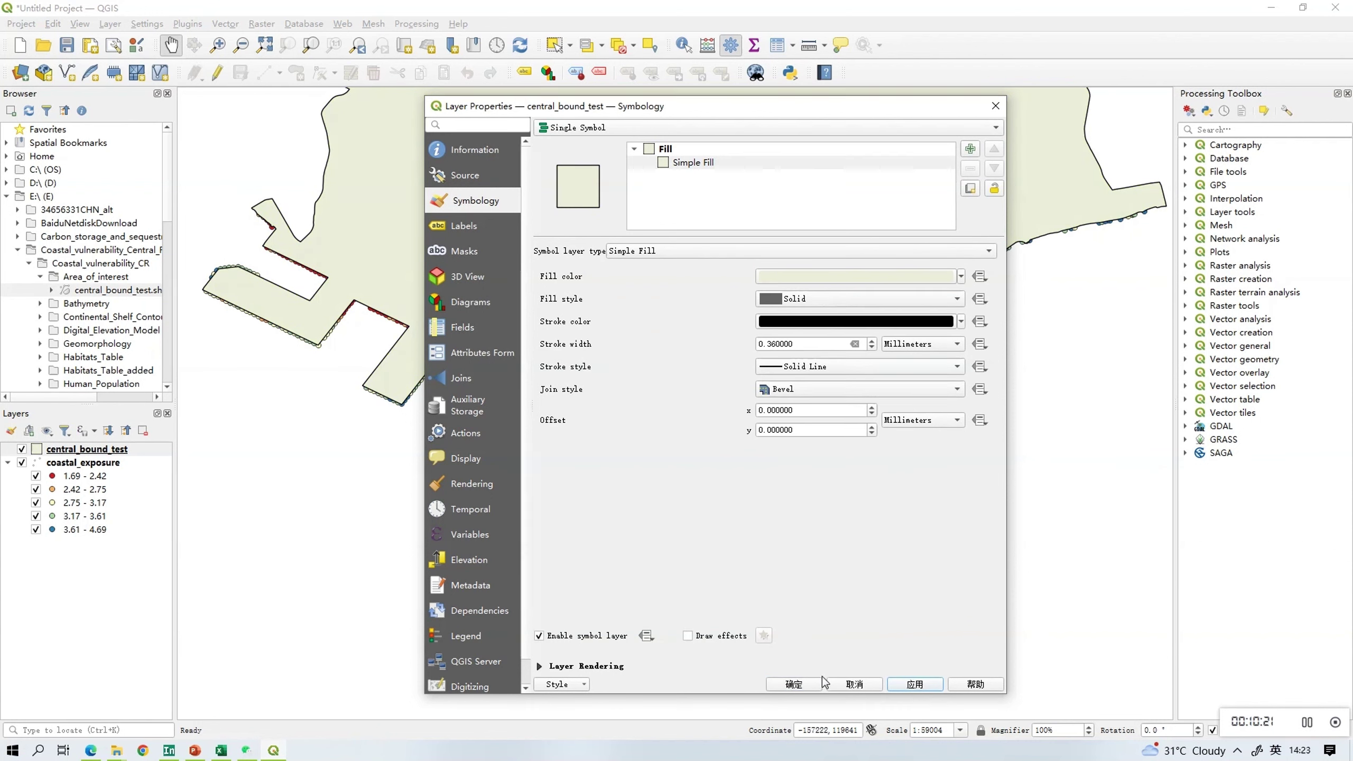
Step: Confirm with OK (确定), leaving pale cream land with graduated coastal_exposure points
click(794, 684)
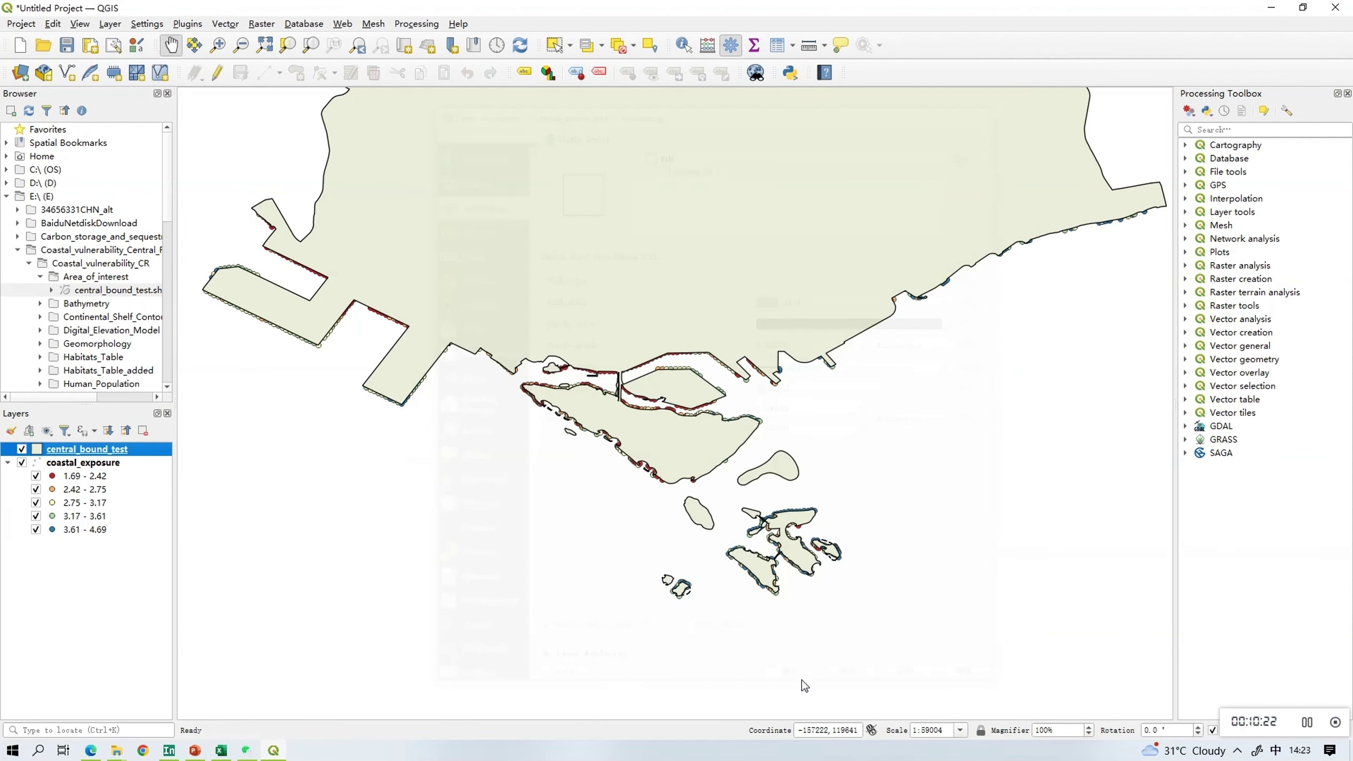